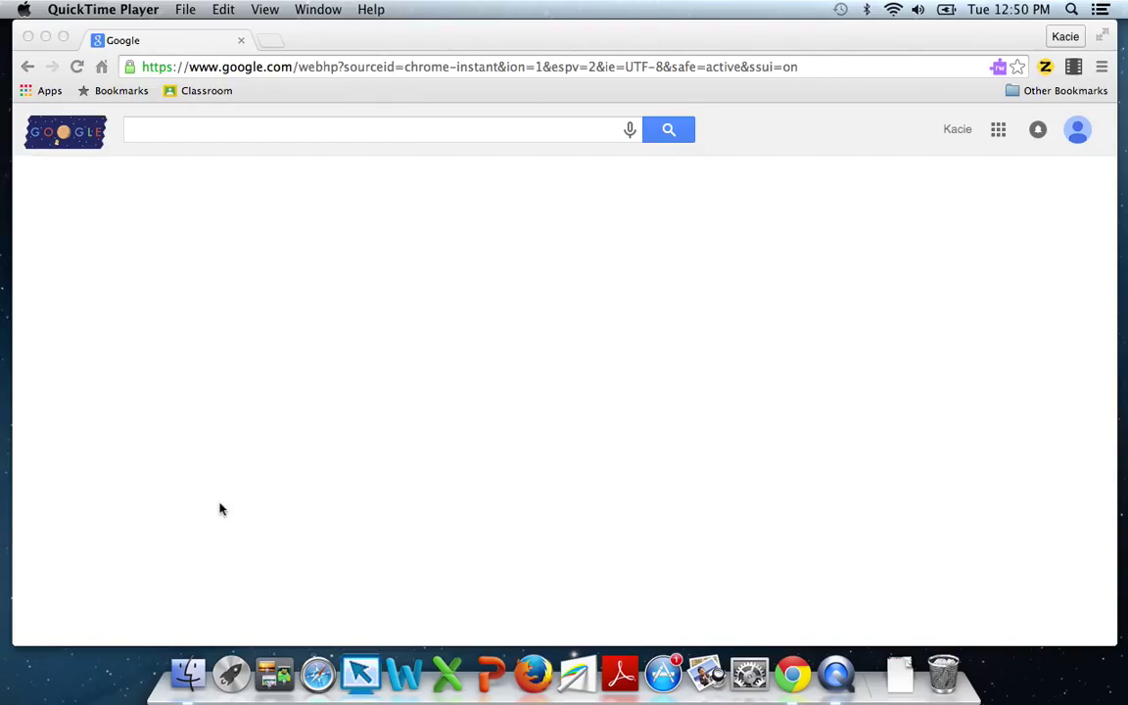
- Bring the browser to the front and glance through the Google apps list
click(997, 142)
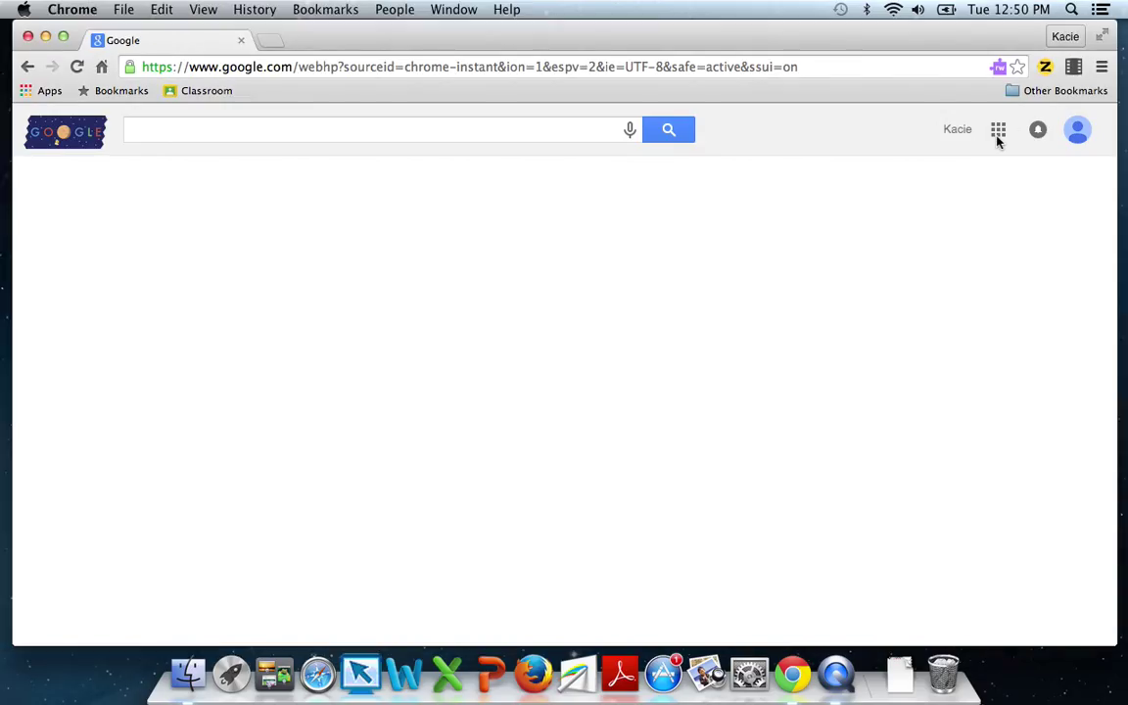
click(998, 133)
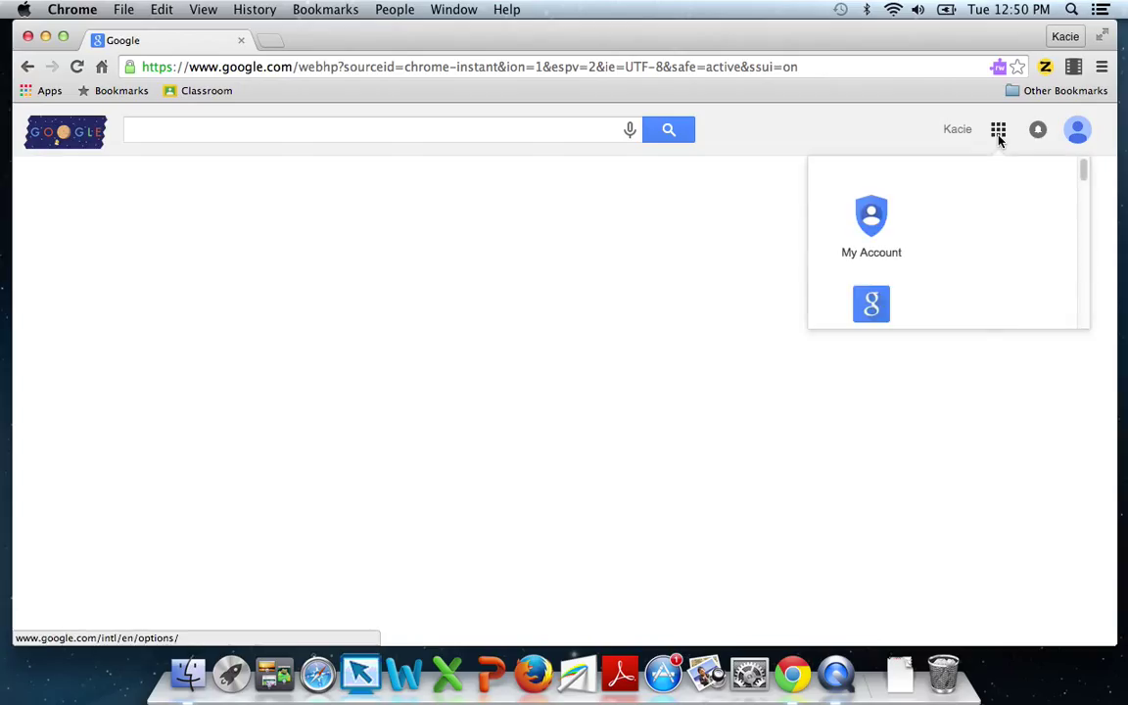
mouse_move(1084, 176)
mouse_down()
mouse_move(1072, 257)
mouse_move(1022, 101)
mouse_up()
click(997, 138)
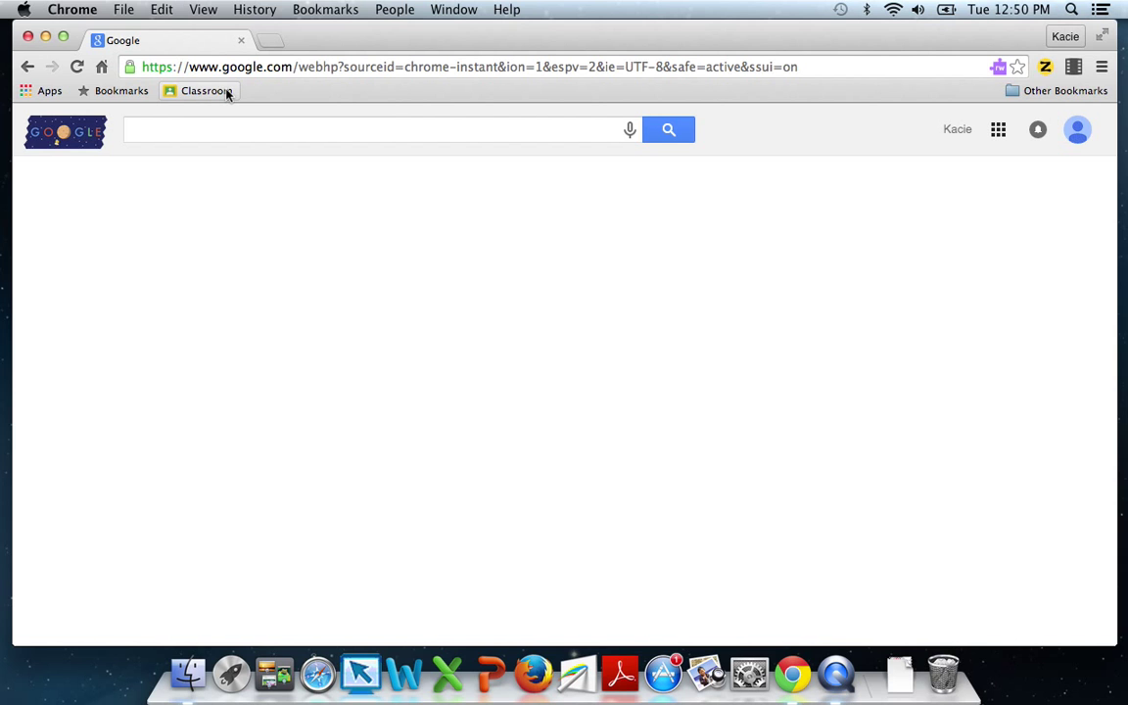
- Load classroom.google.com, check the ELA 15/16 card options, and open the class navigation menu
click(253, 68)
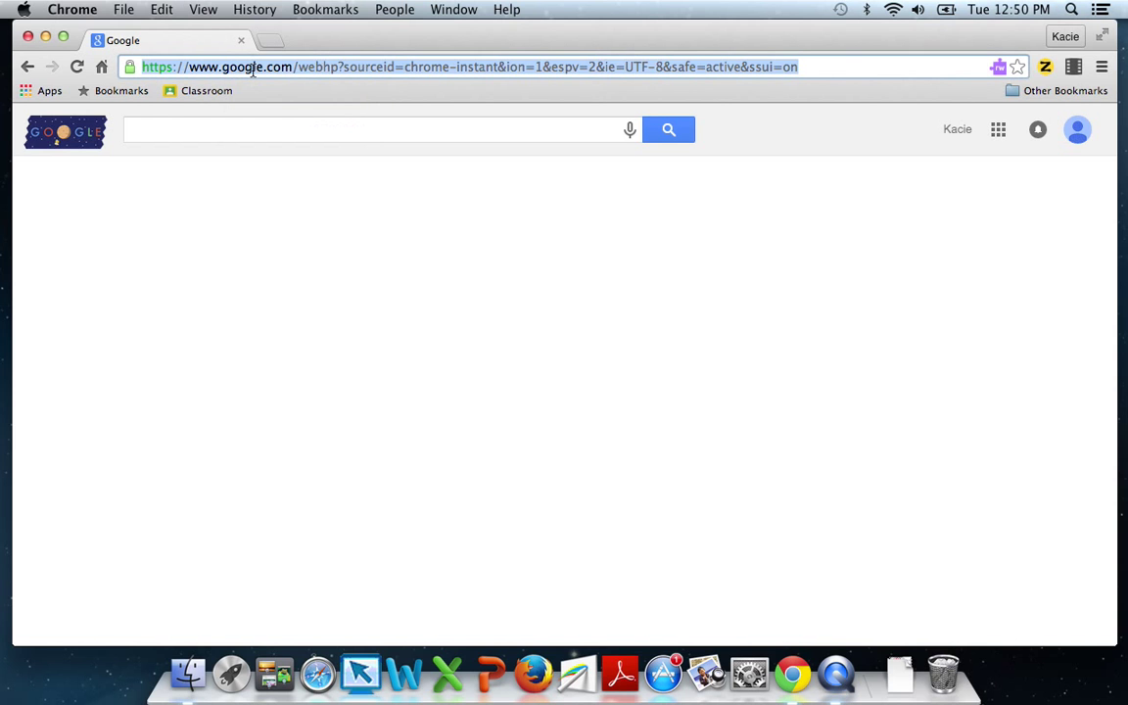
text(clA)
key(Return)
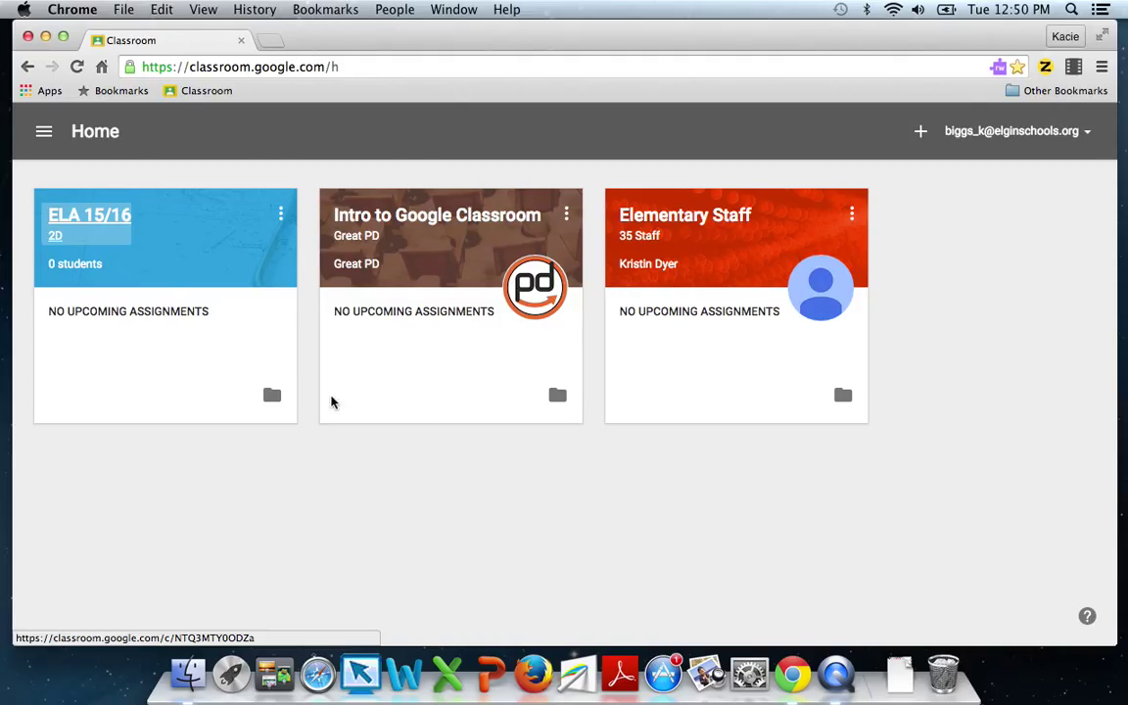
click(281, 212)
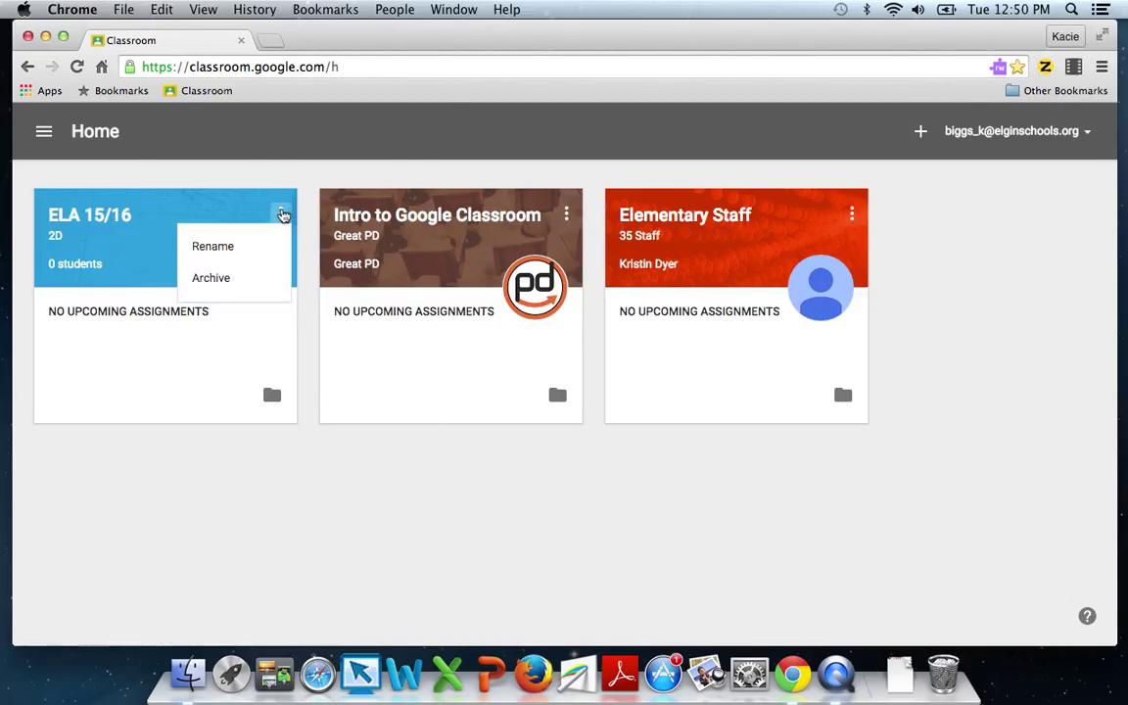
click(367, 587)
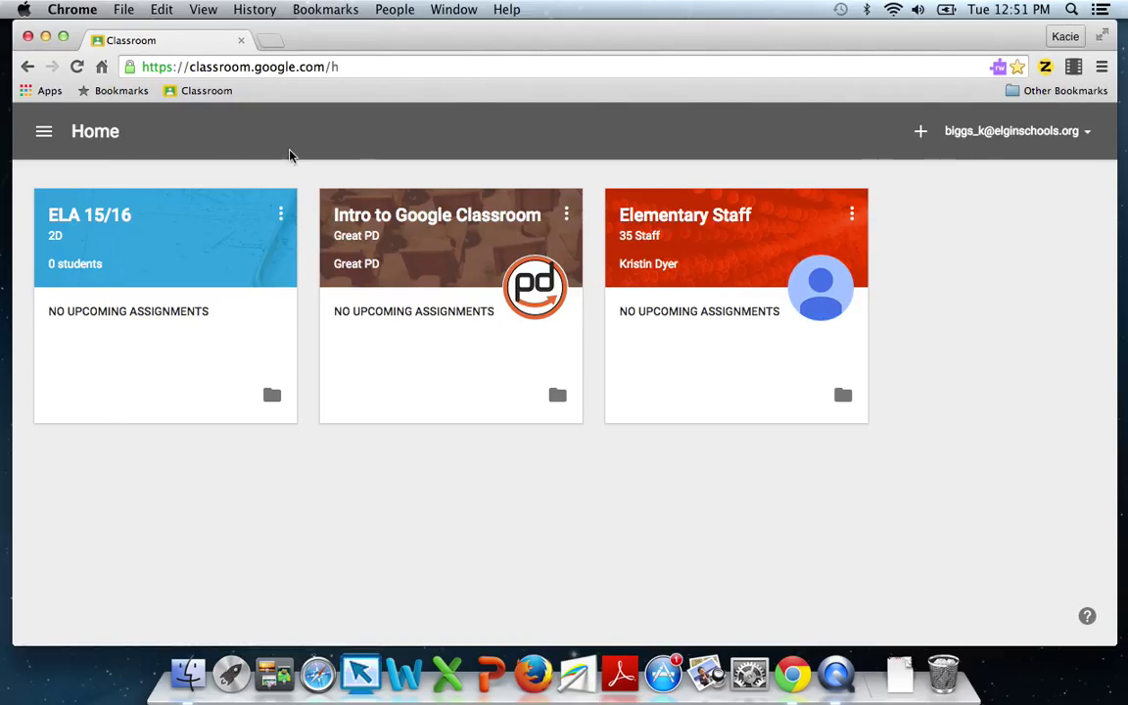
click(46, 132)
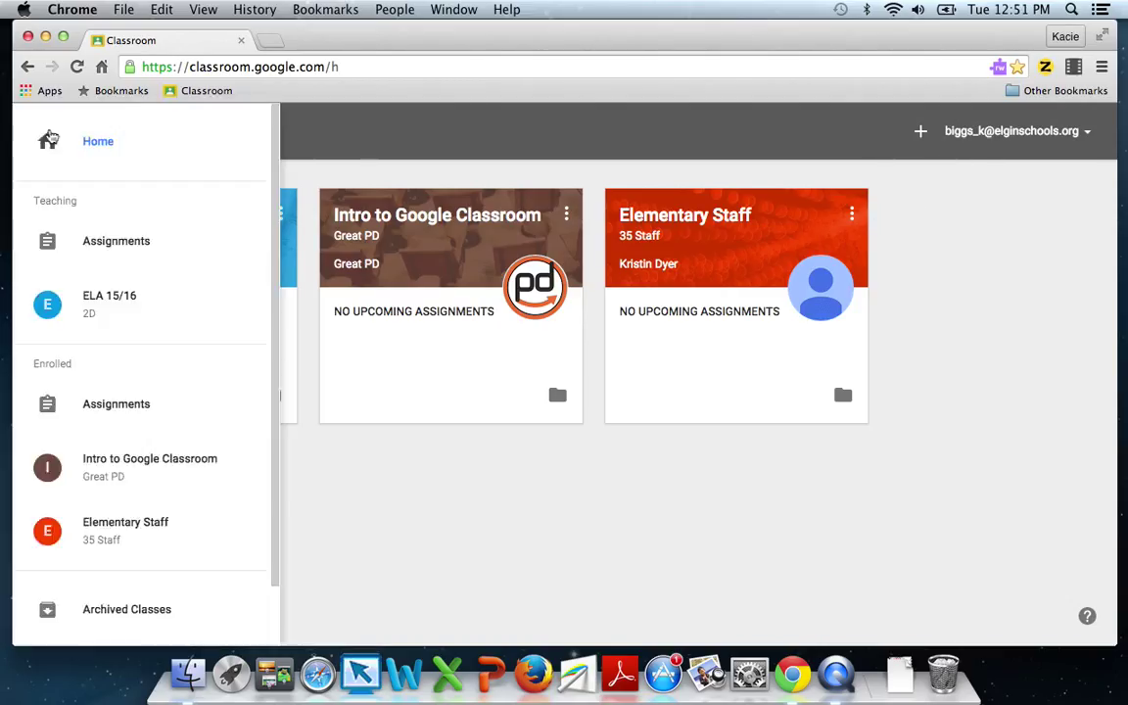
click(279, 137)
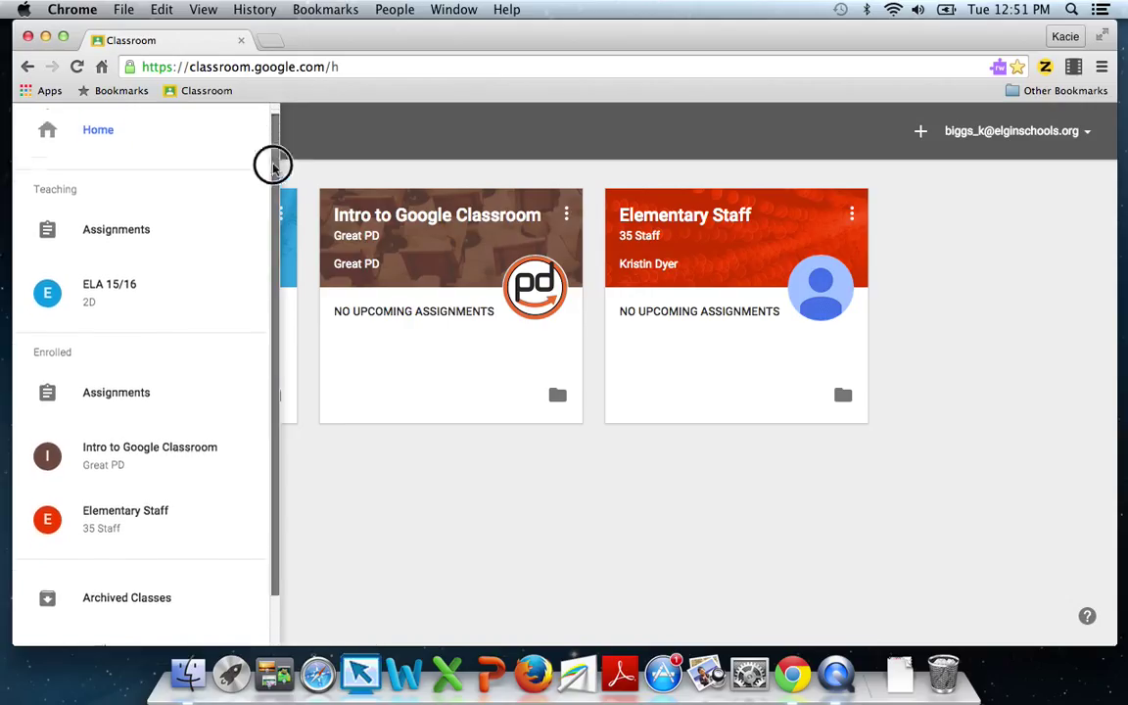
drag(279, 137, 267, 202)
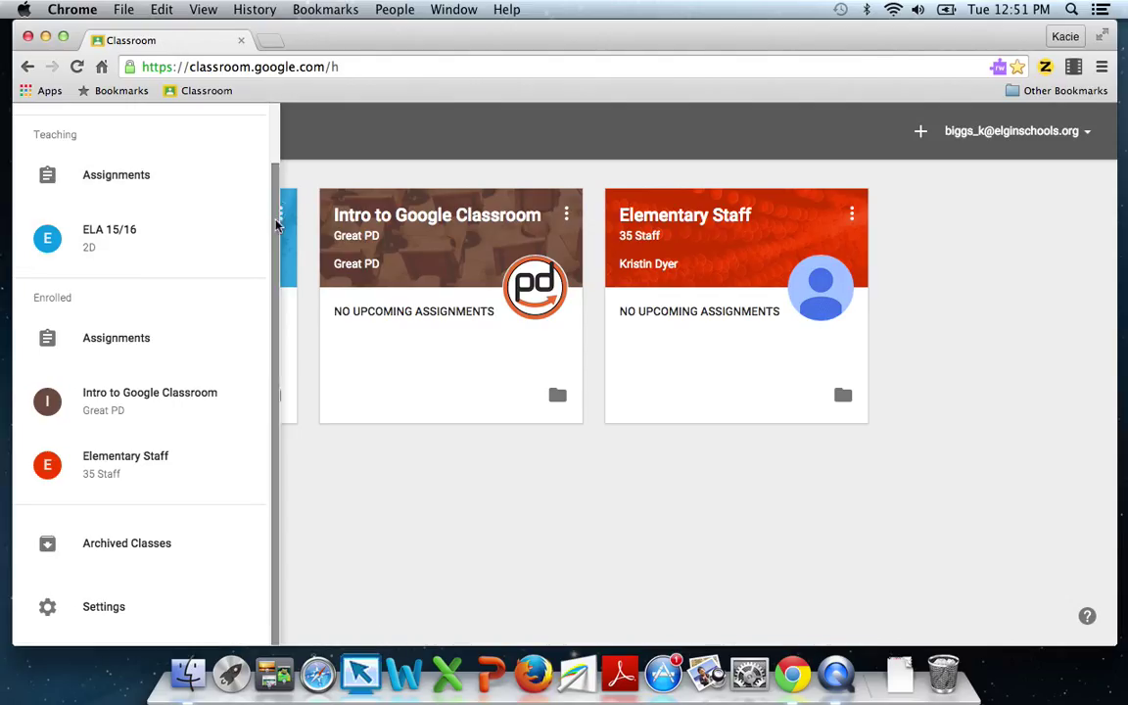
drag(277, 240, 275, 271)
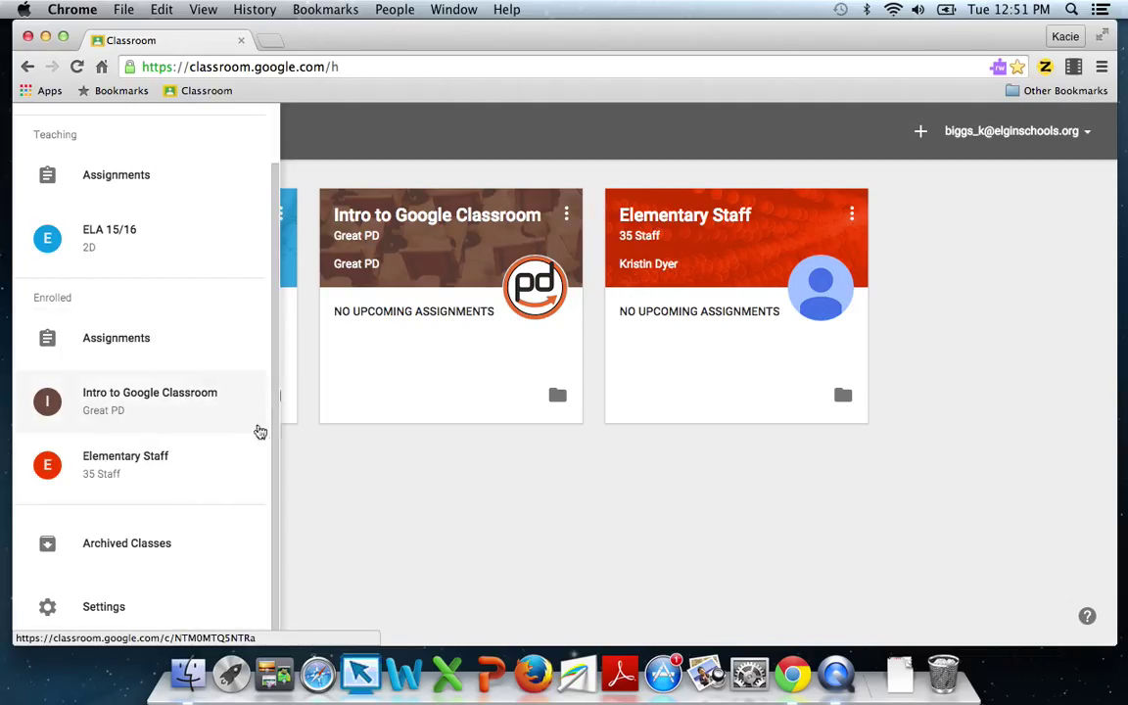
click(513, 508)
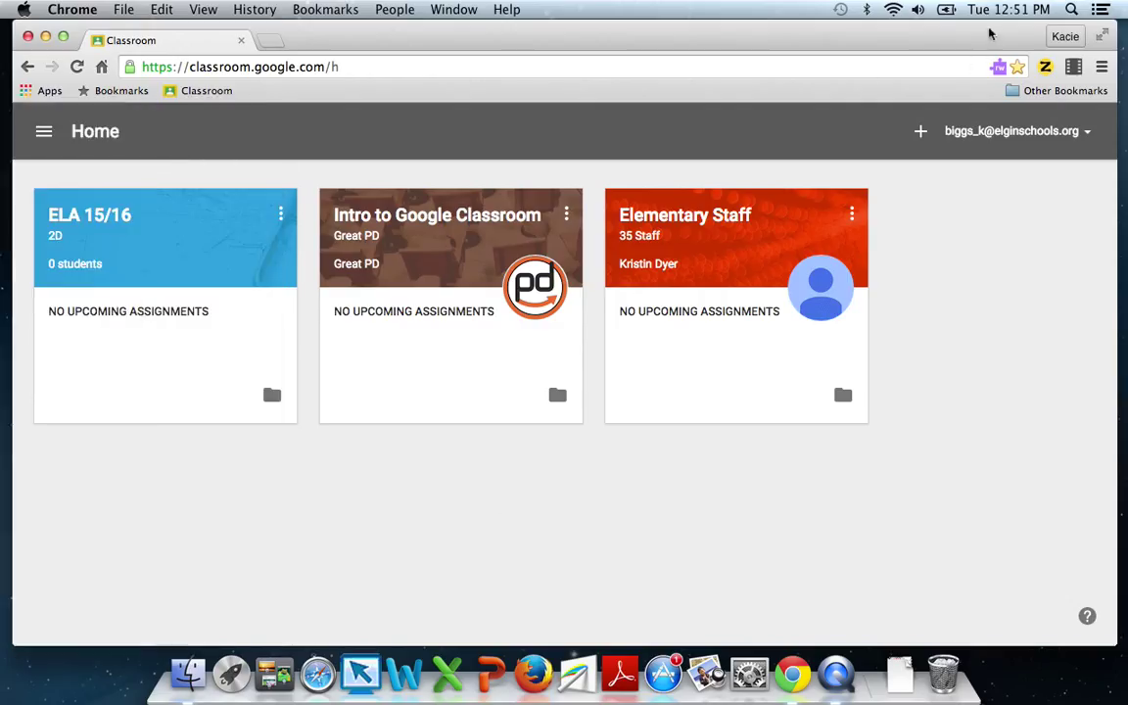
click(920, 133)
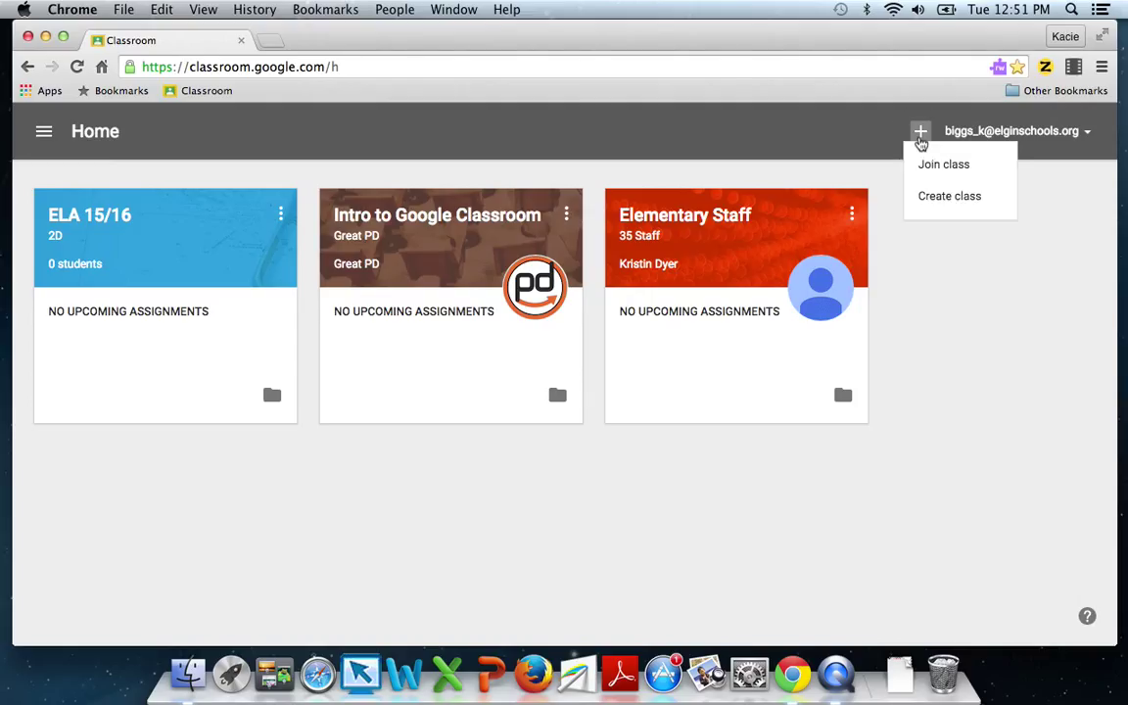
- Create a class named 'Demo Class' with section 'Period 1'
click(948, 197)
text(D)
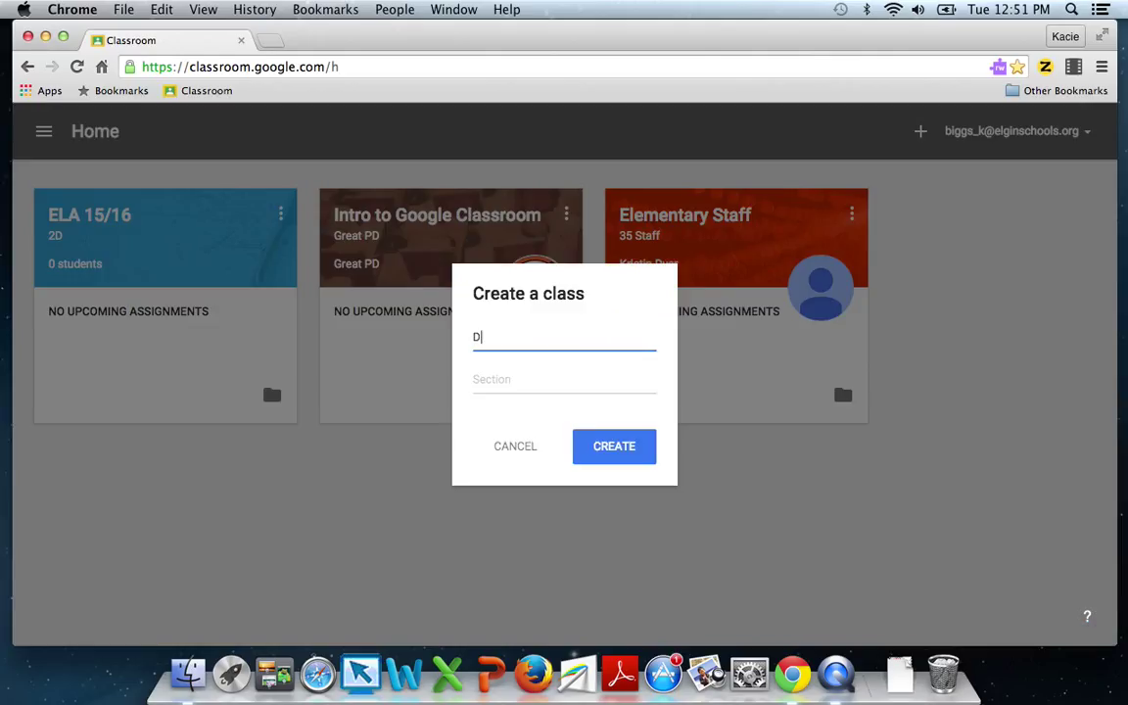
text(emo Class)
click(564, 376)
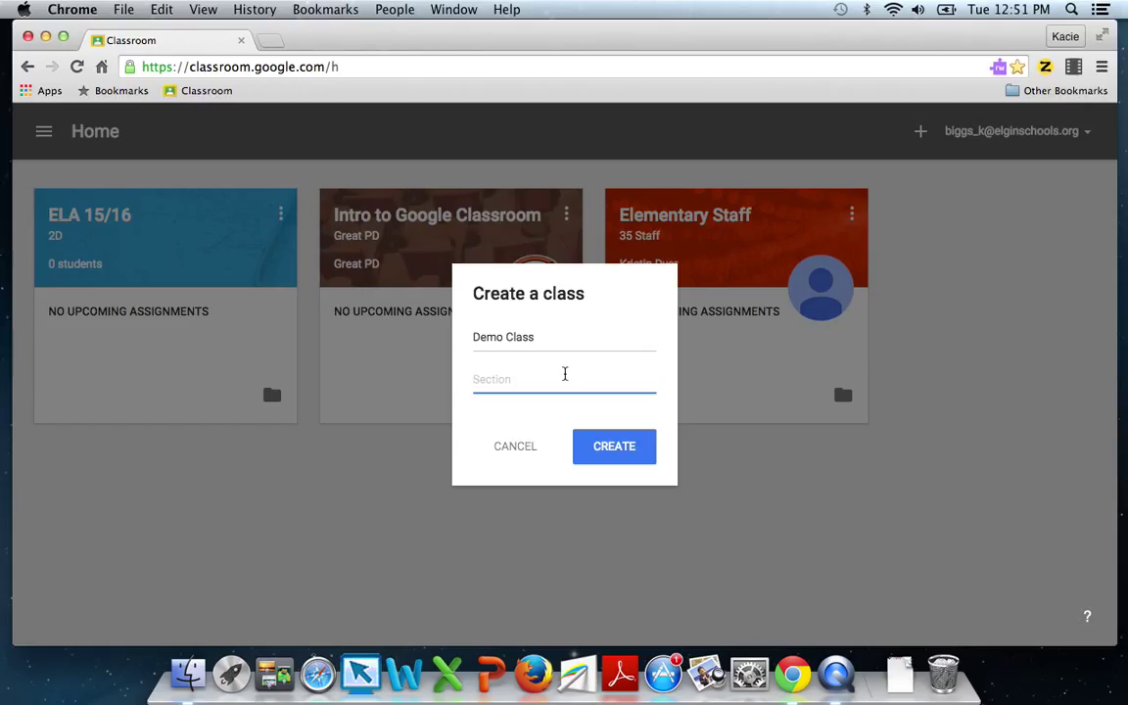
text(P)
text(eriod 1)
click(623, 457)
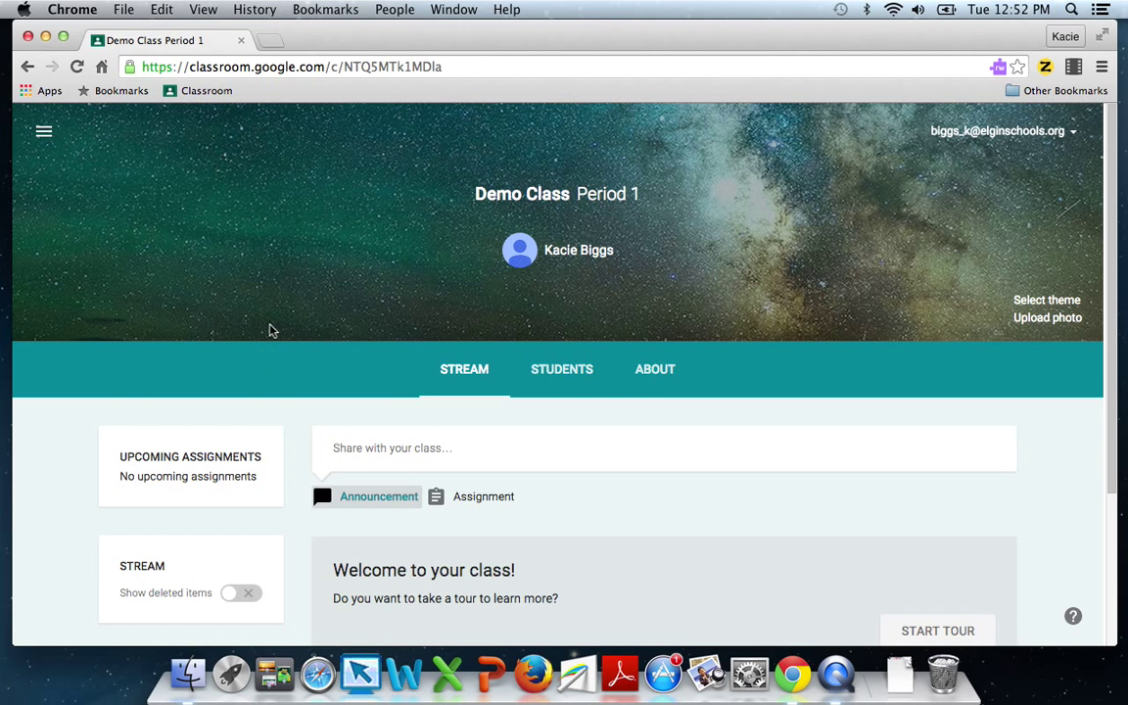
click(1036, 302)
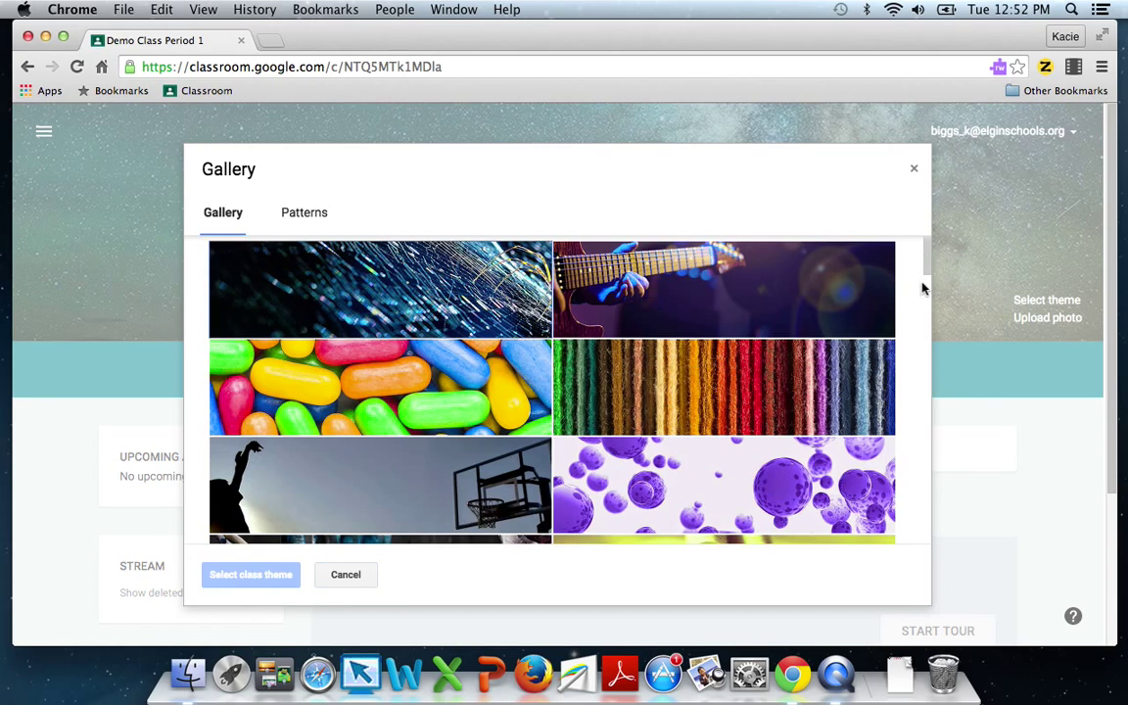
mouse_move(925, 259)
mouse_down()
mouse_move(926, 271)
mouse_move(874, 249)
mouse_up()
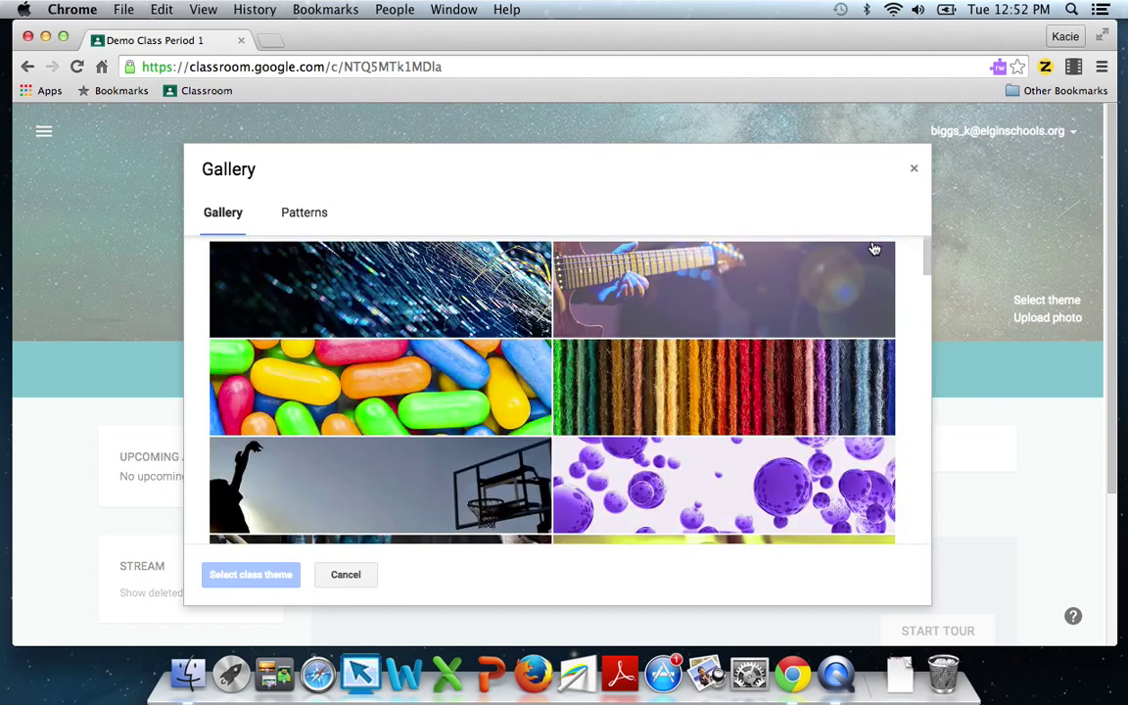
click(316, 210)
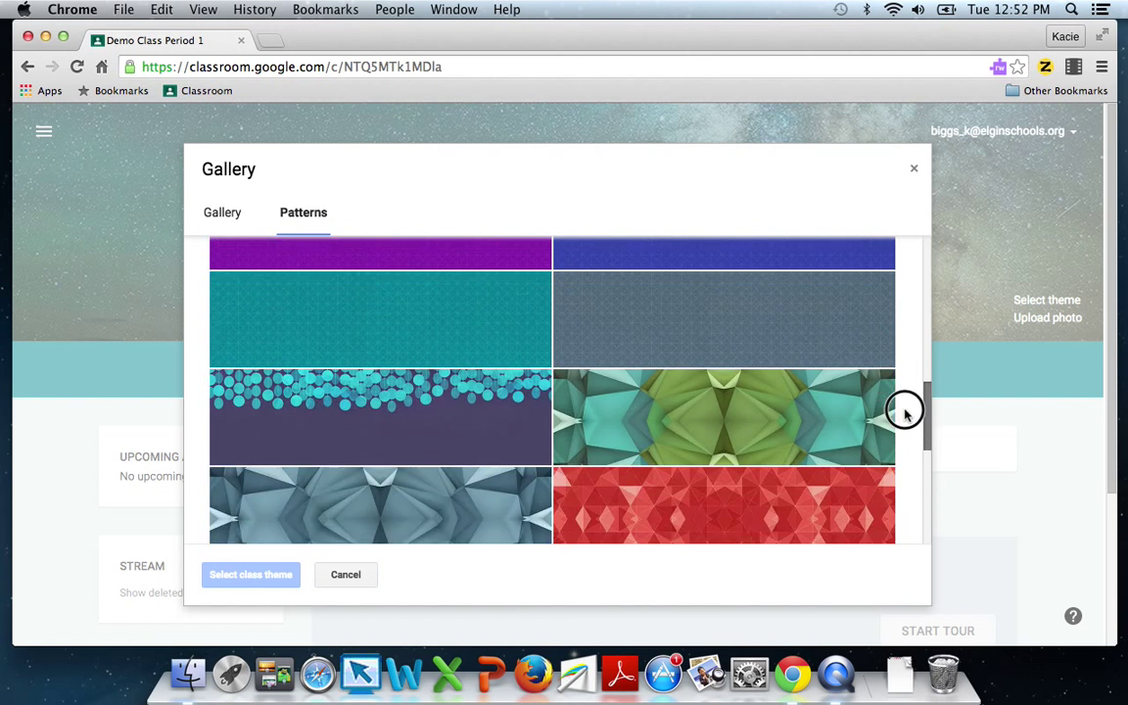
drag(931, 281, 911, 391)
click(914, 176)
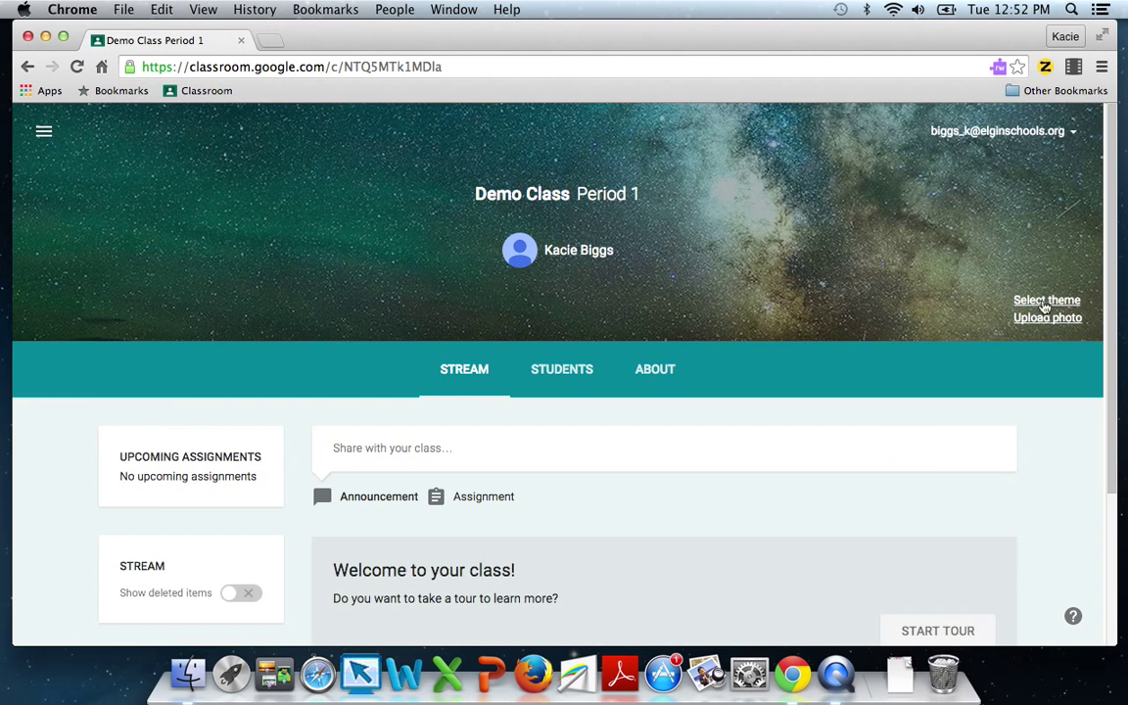
click(1058, 320)
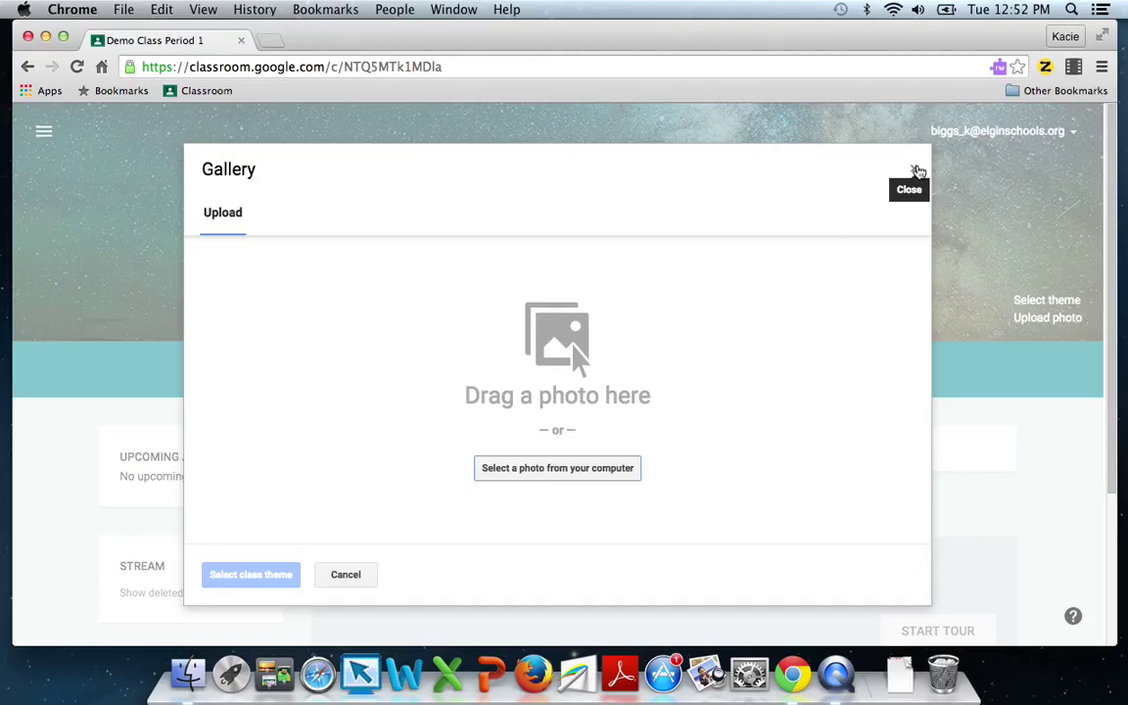
click(587, 471)
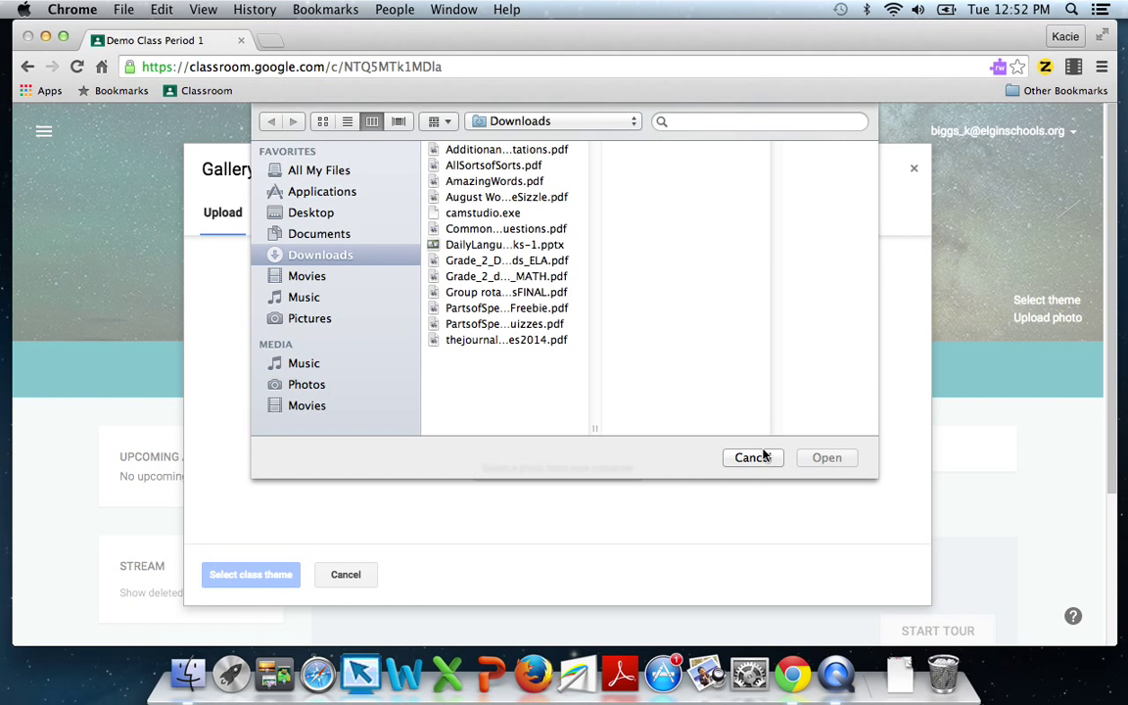
click(750, 457)
- Close the photo upload window and scroll down the class stream
click(913, 170)
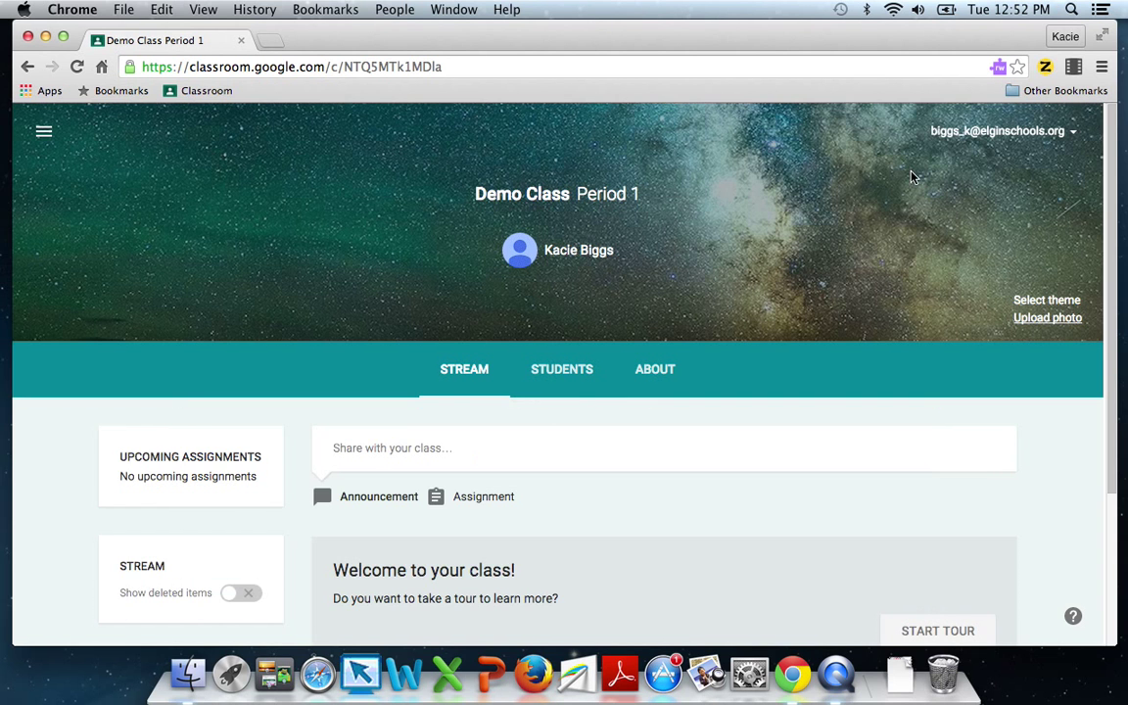
drag(1107, 206, 1107, 264)
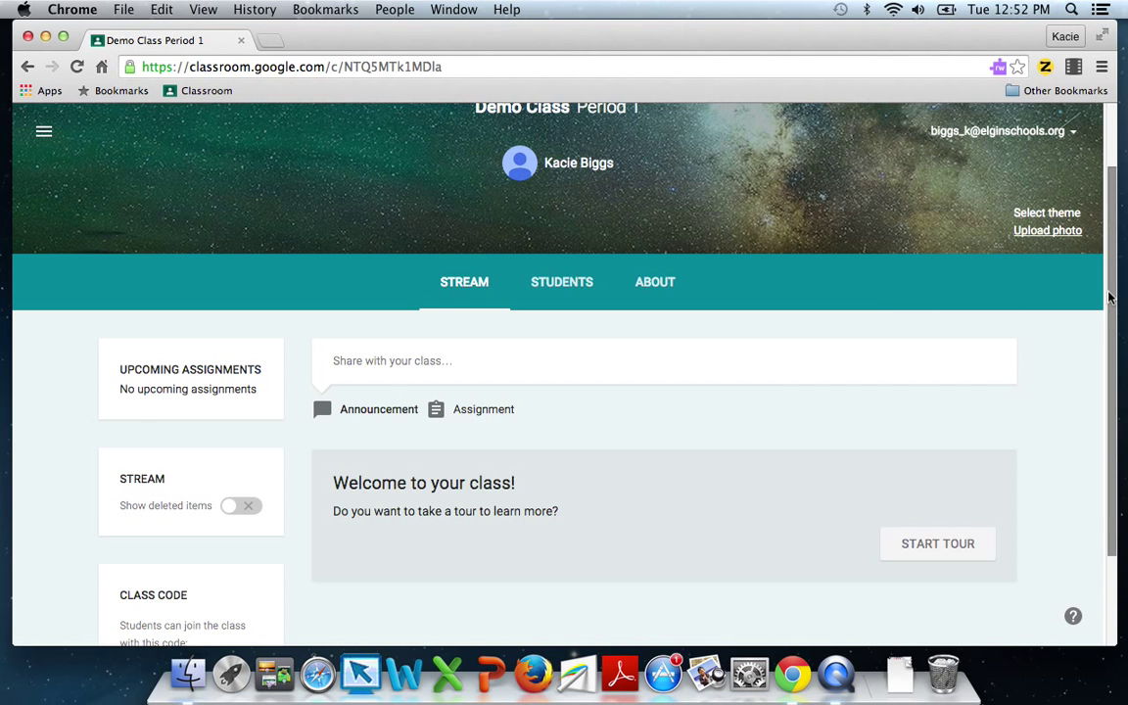
drag(1106, 323, 1094, 414)
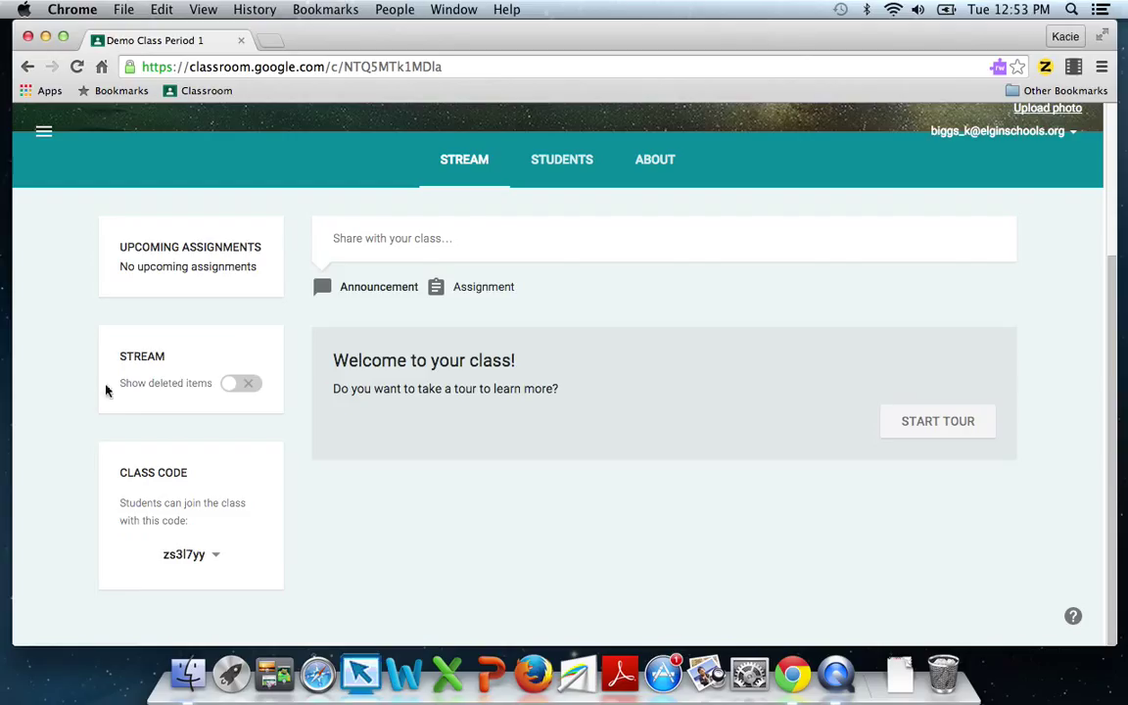
- Turn Show deleted items on briefly, then switch it back off
click(226, 386)
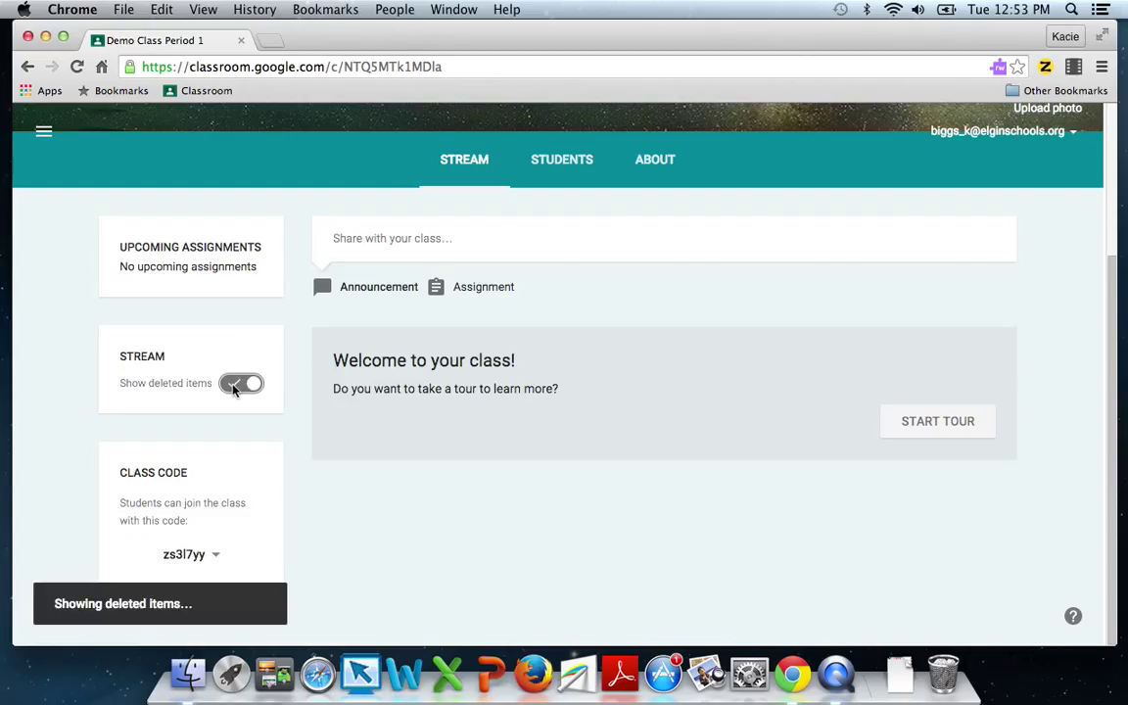
click(233, 385)
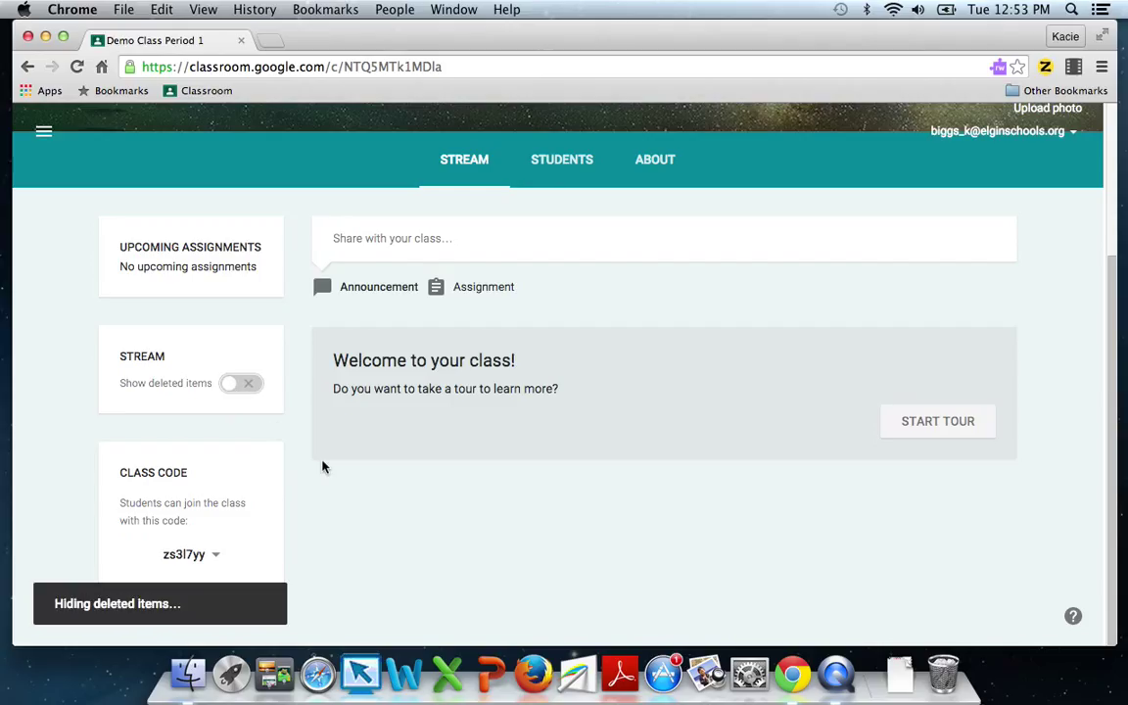
click(191, 573)
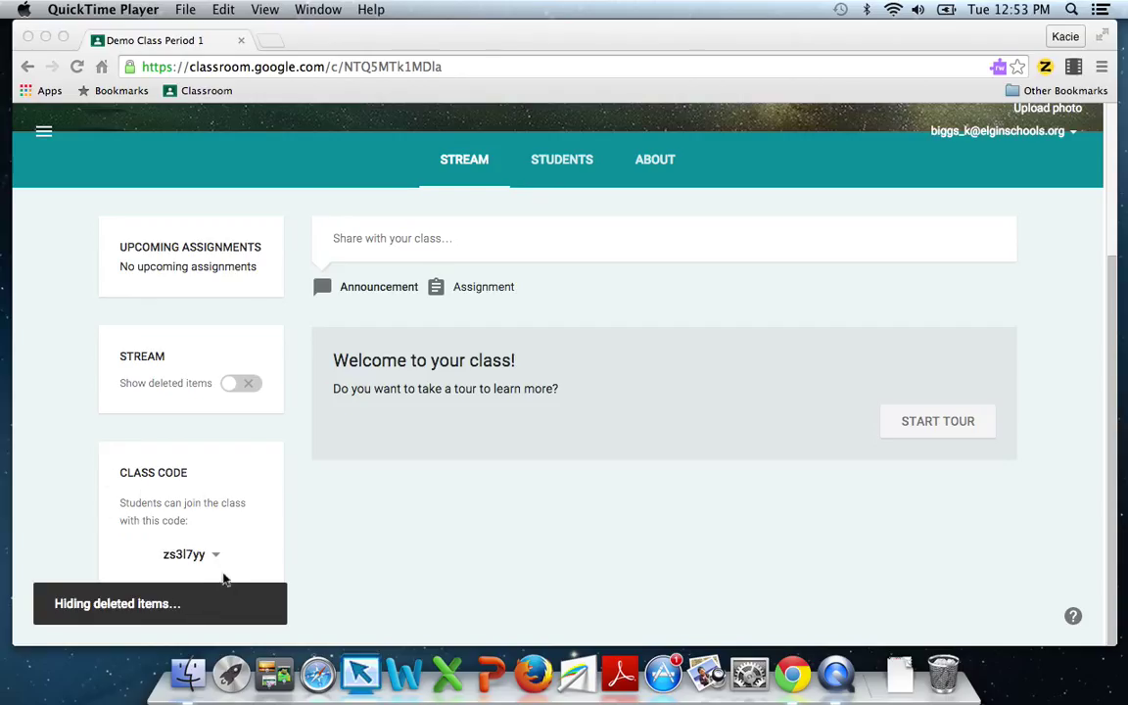
click(420, 594)
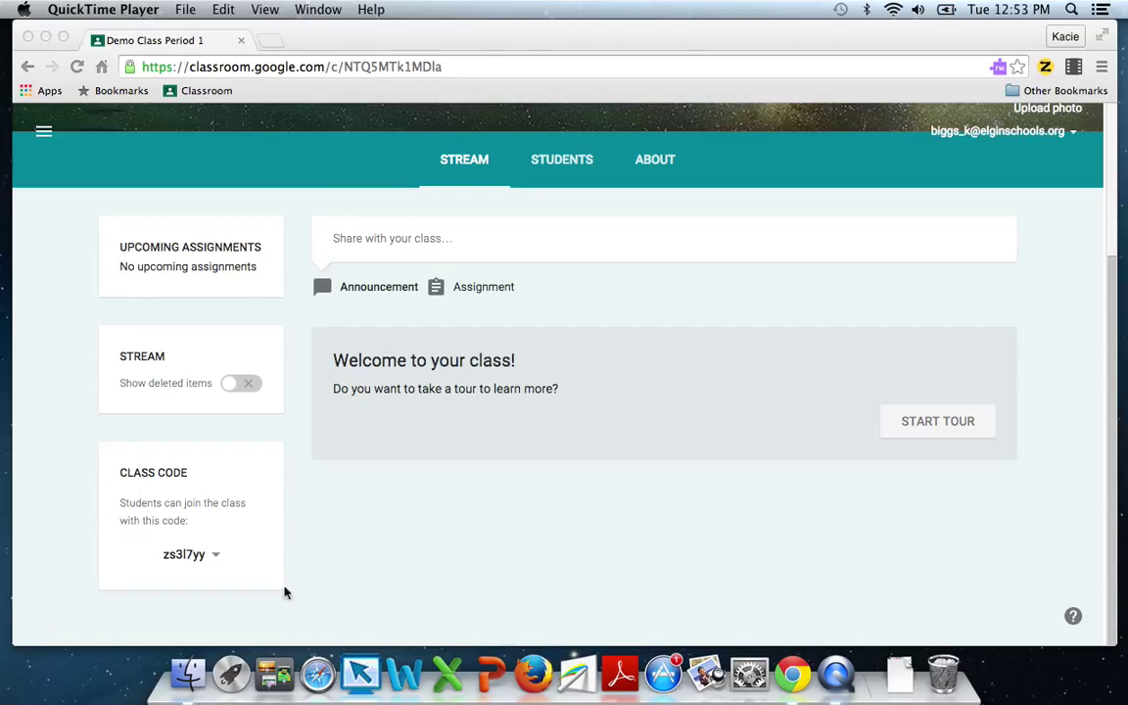
click(214, 558)
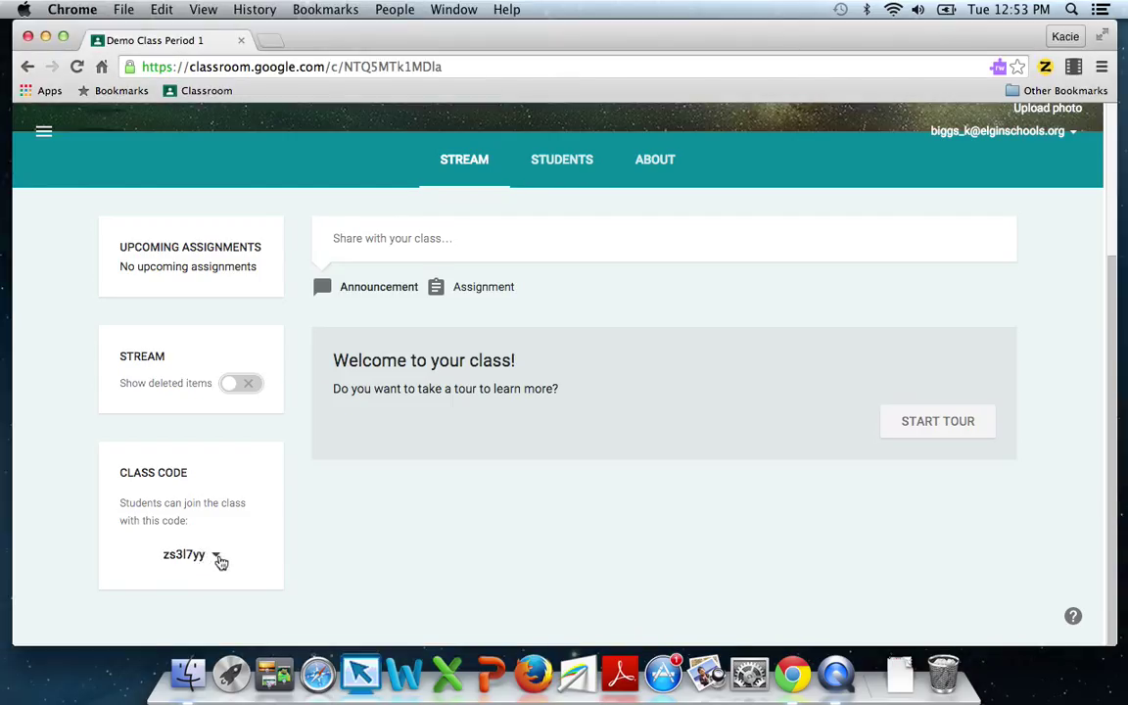
click(216, 558)
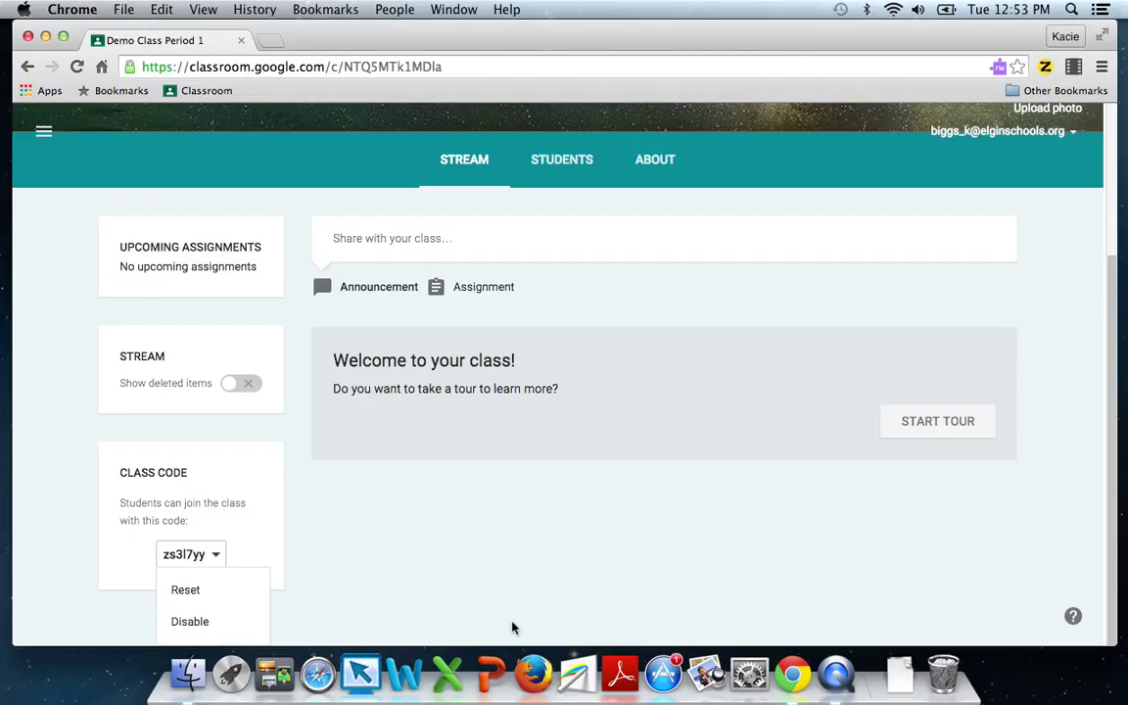
drag(511, 627, 180, 572)
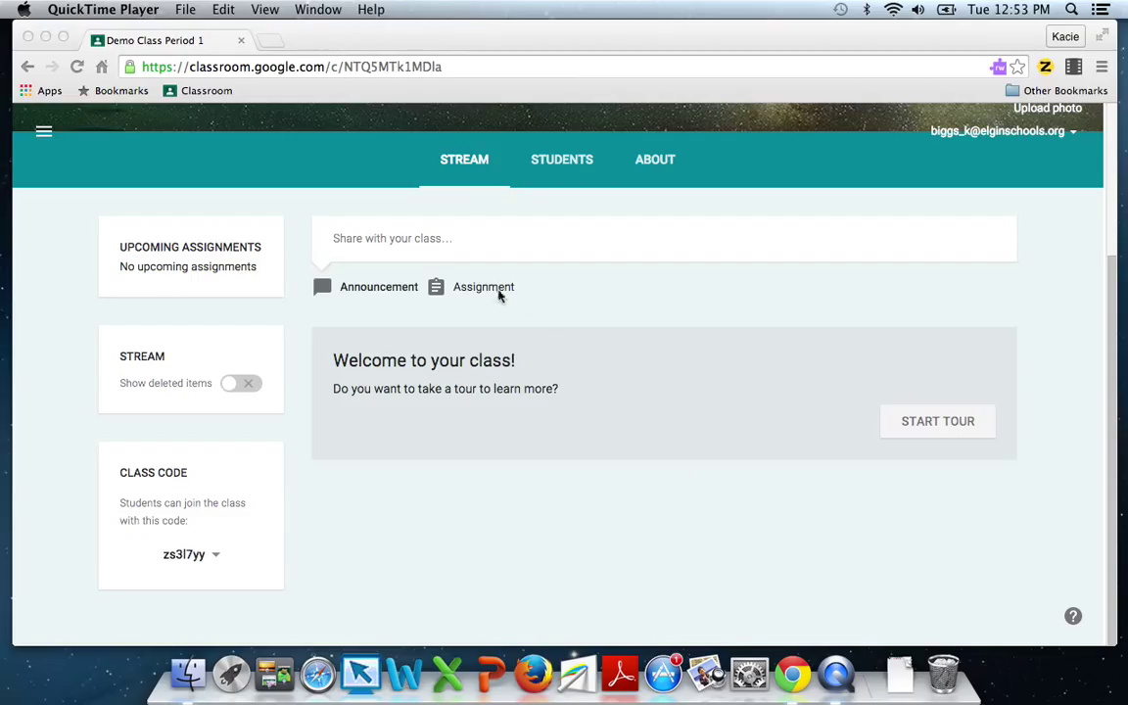
click(496, 250)
- Post 'Hey kids ,check out this game to help with our new Math goal!' and open Students
click(499, 238)
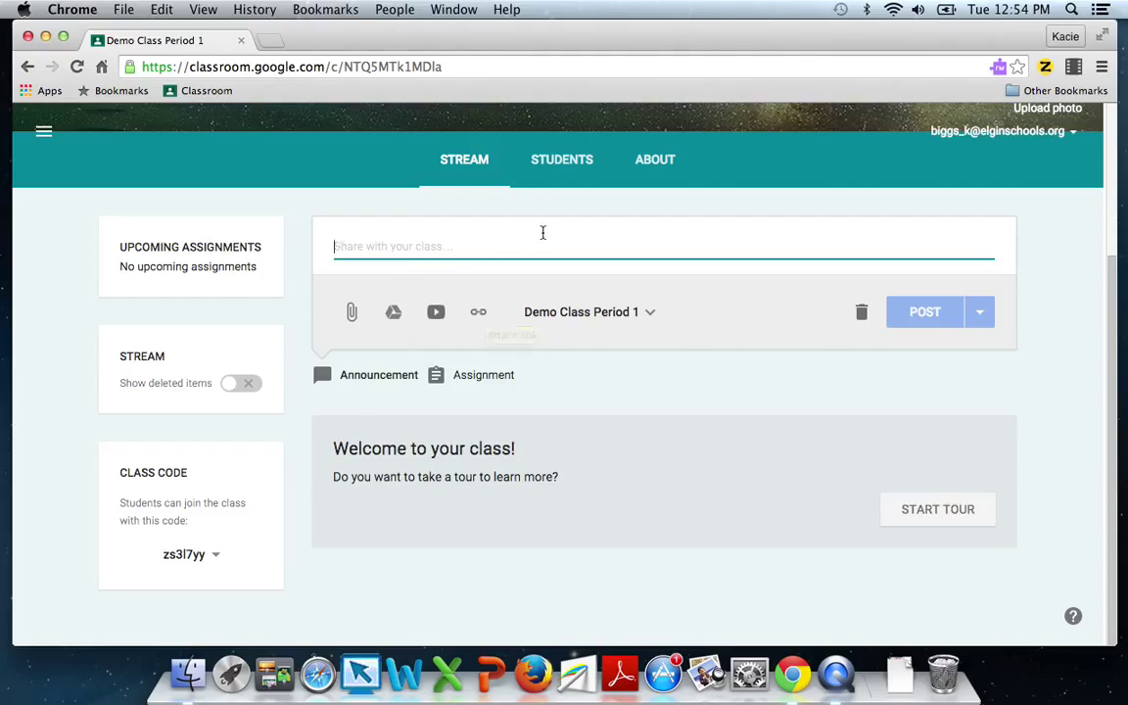
text(Hey kid)
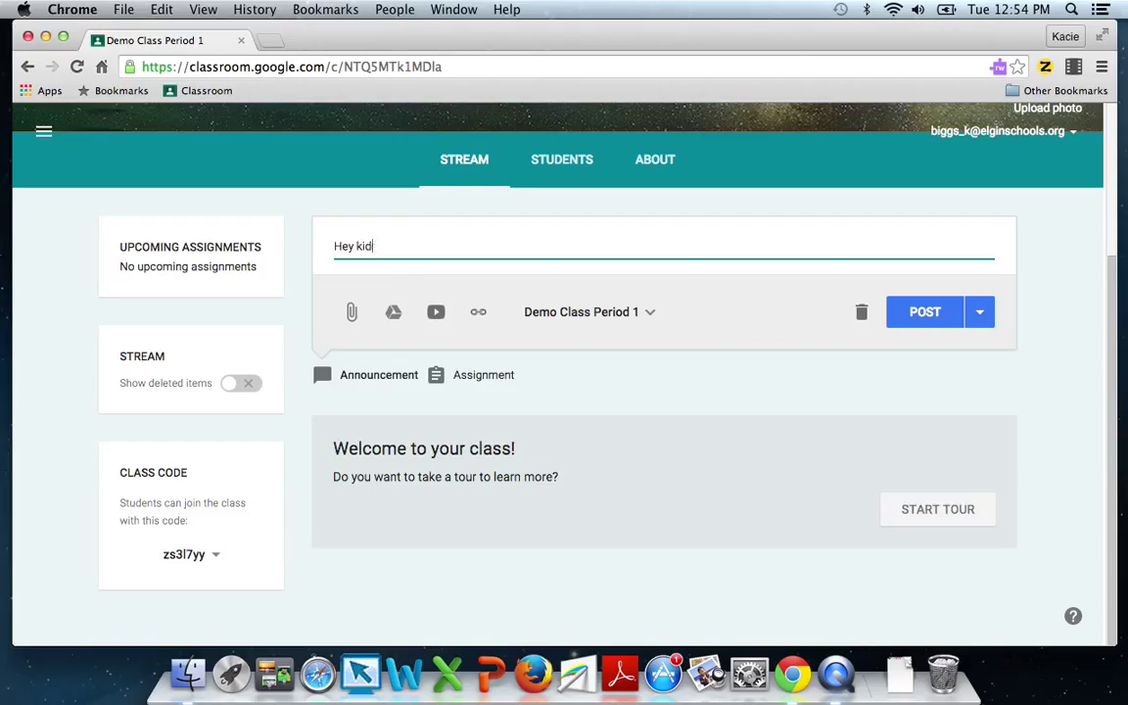
text(s ,chekc)
key(BackSpace)
key(BackSpace)
text(ck out this)
text( game to he)
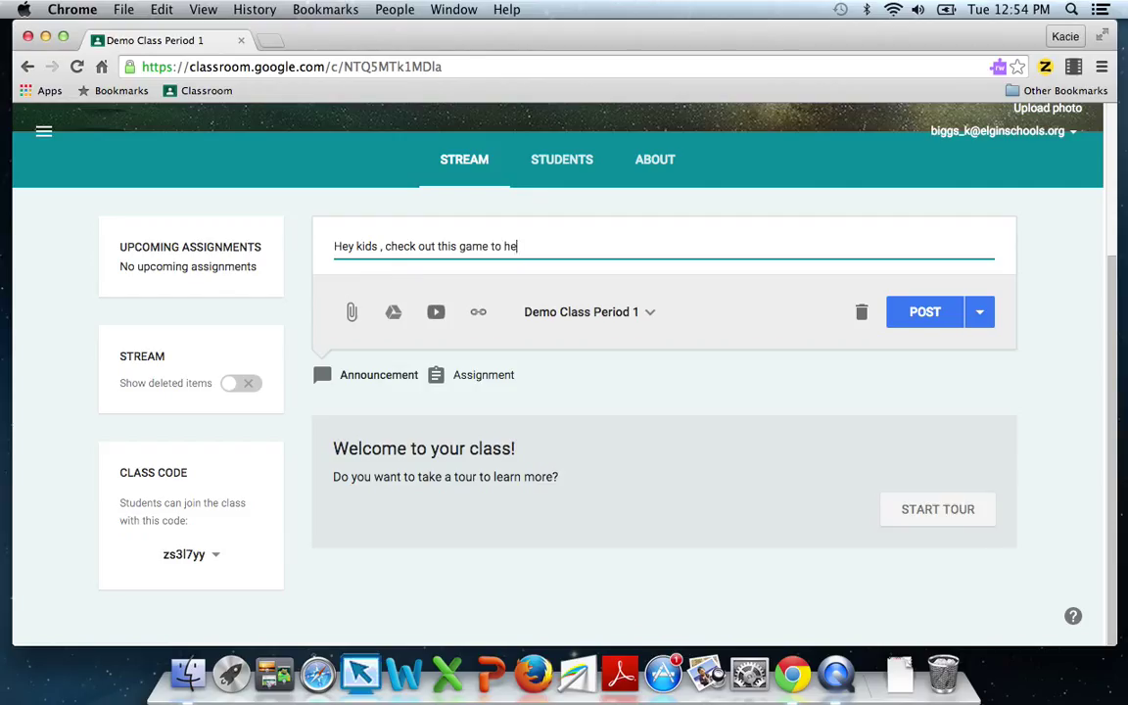
text(lp with our new M)
text(ath goal!)
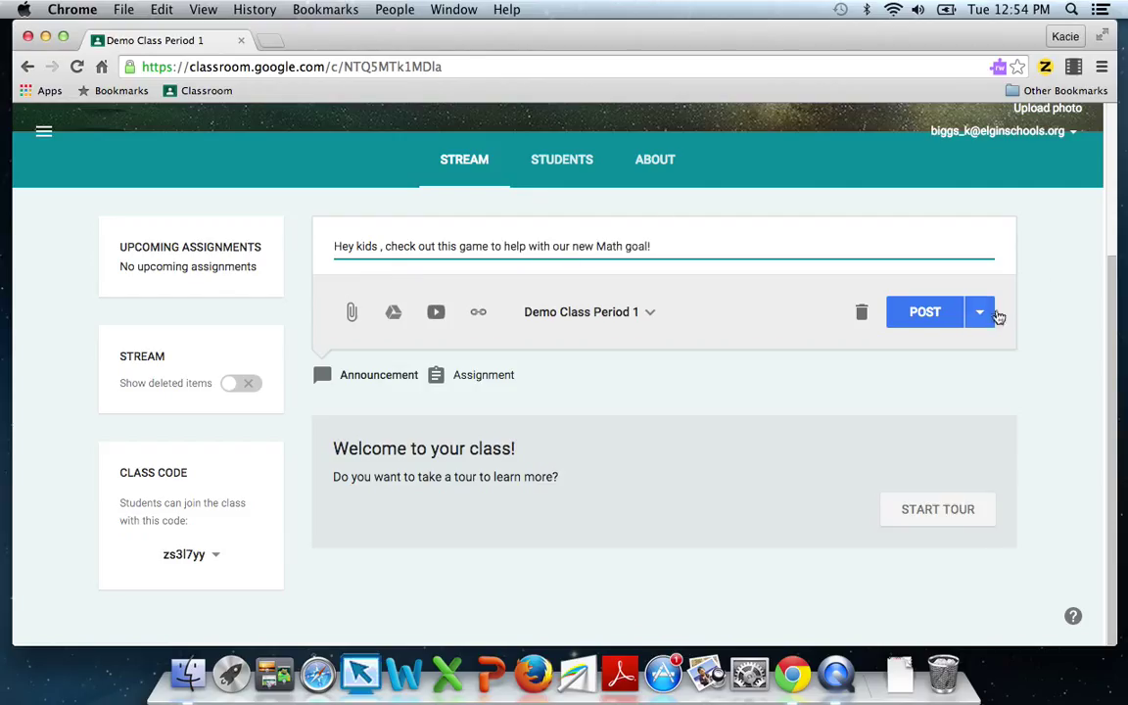
click(912, 313)
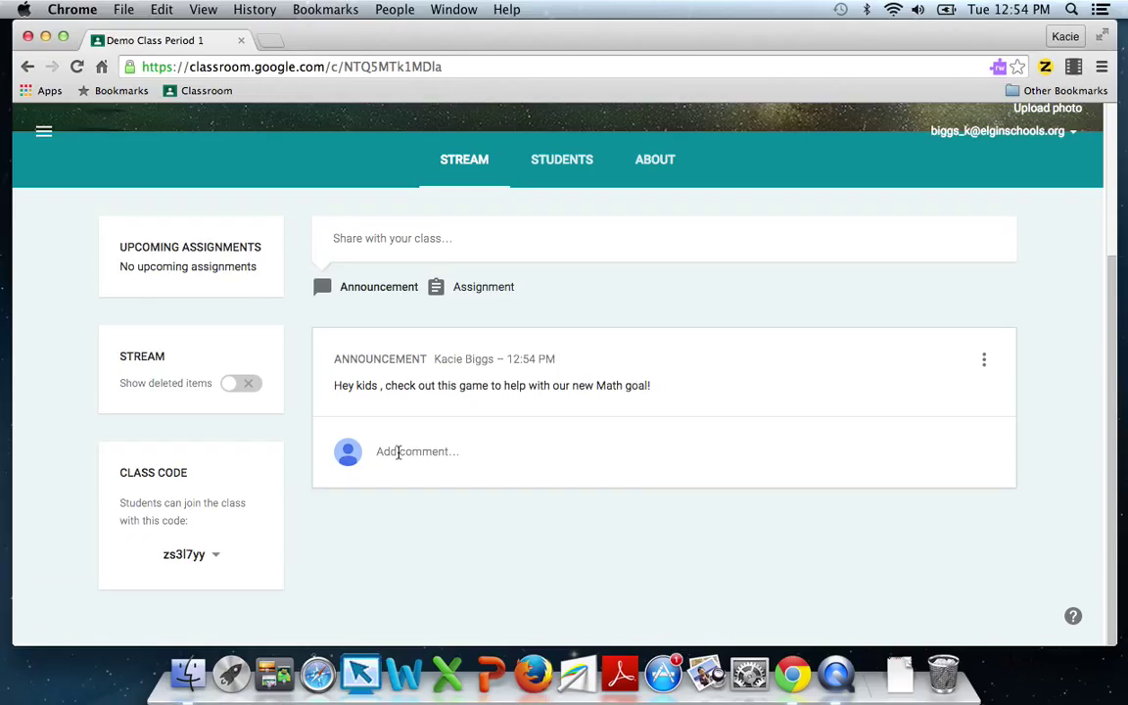
click(399, 451)
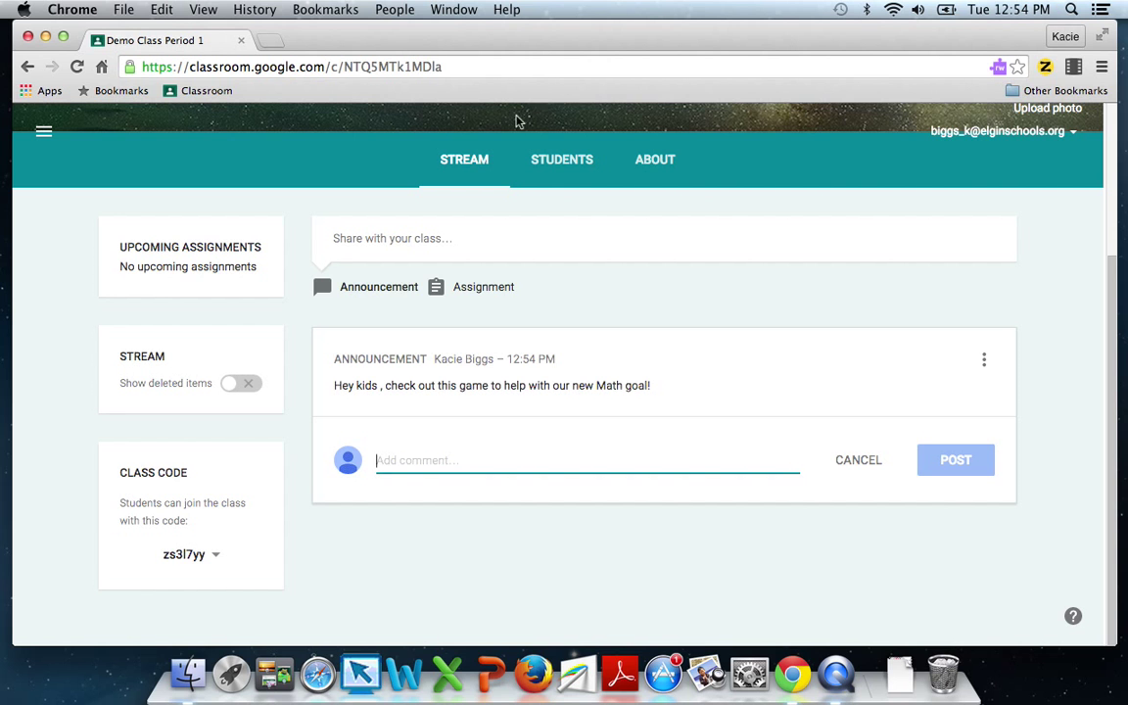
click(566, 176)
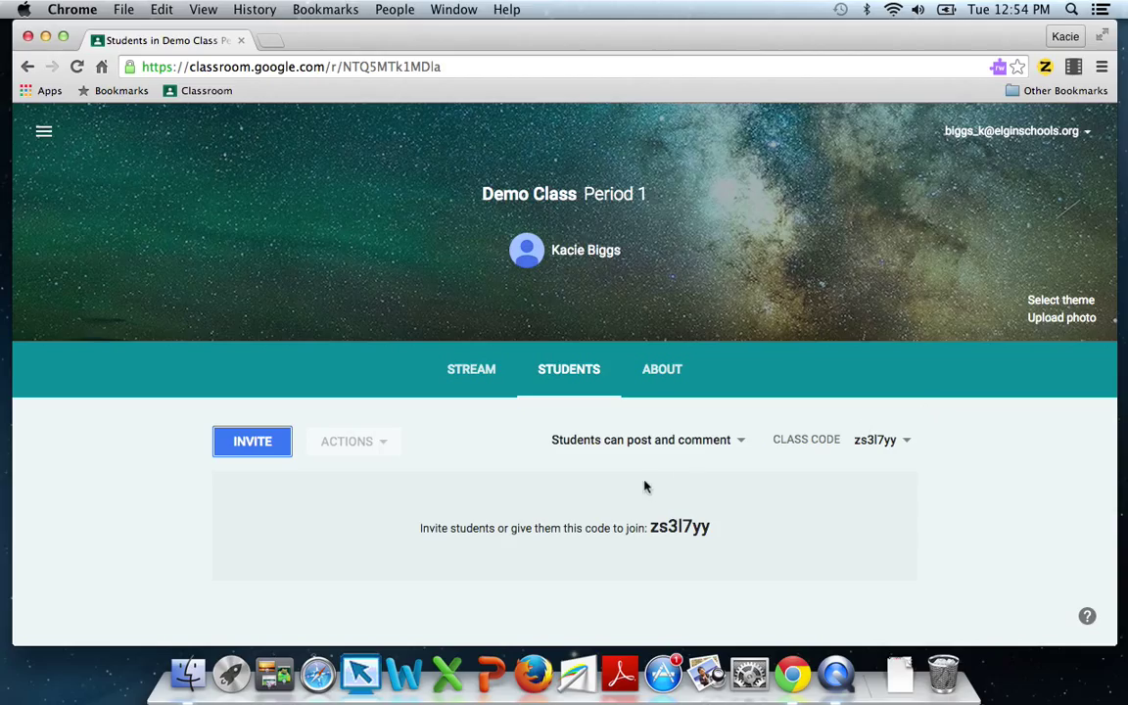
click(742, 446)
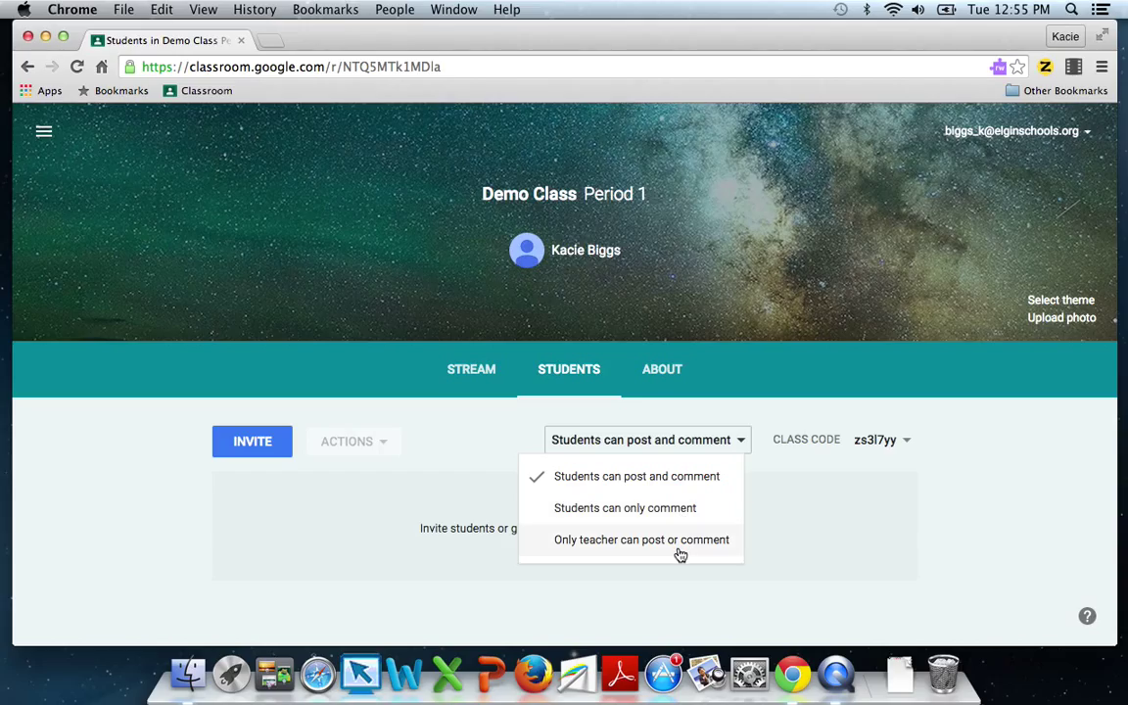
click(674, 397)
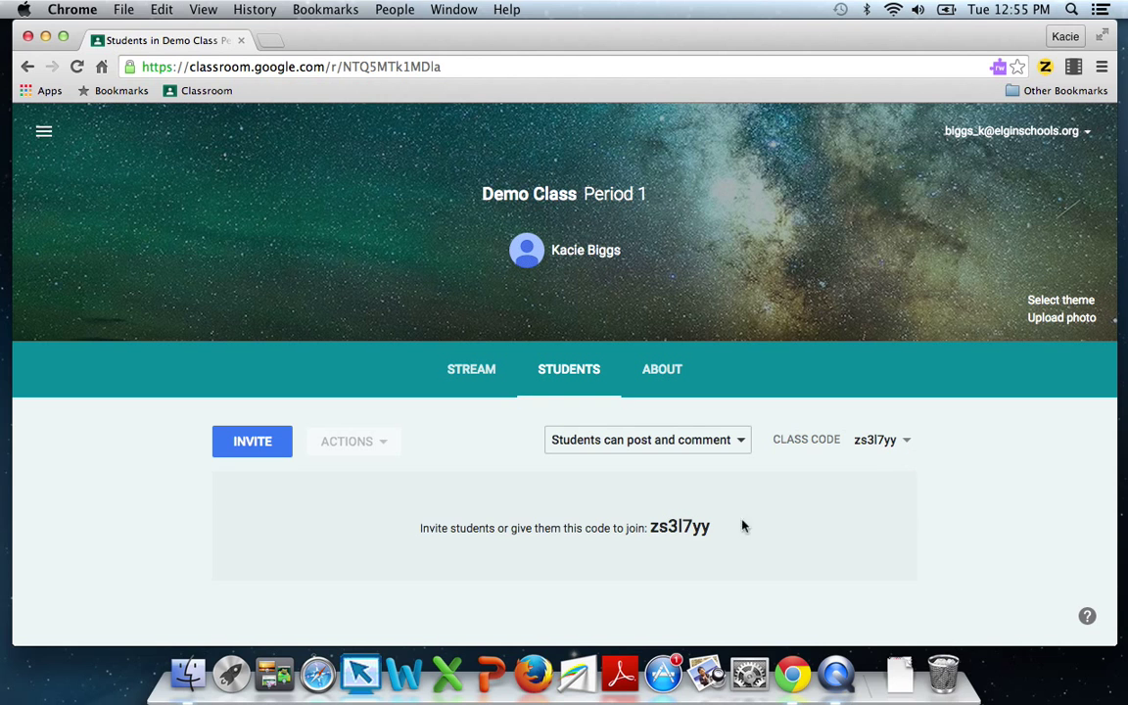
click(273, 440)
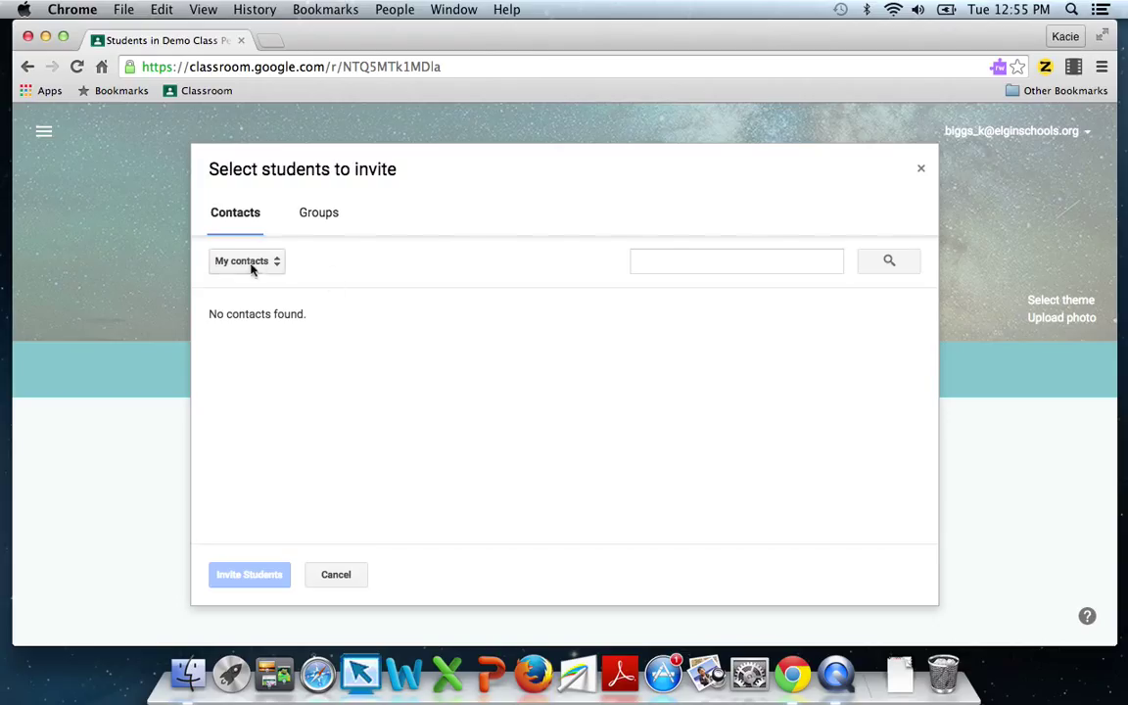
click(276, 262)
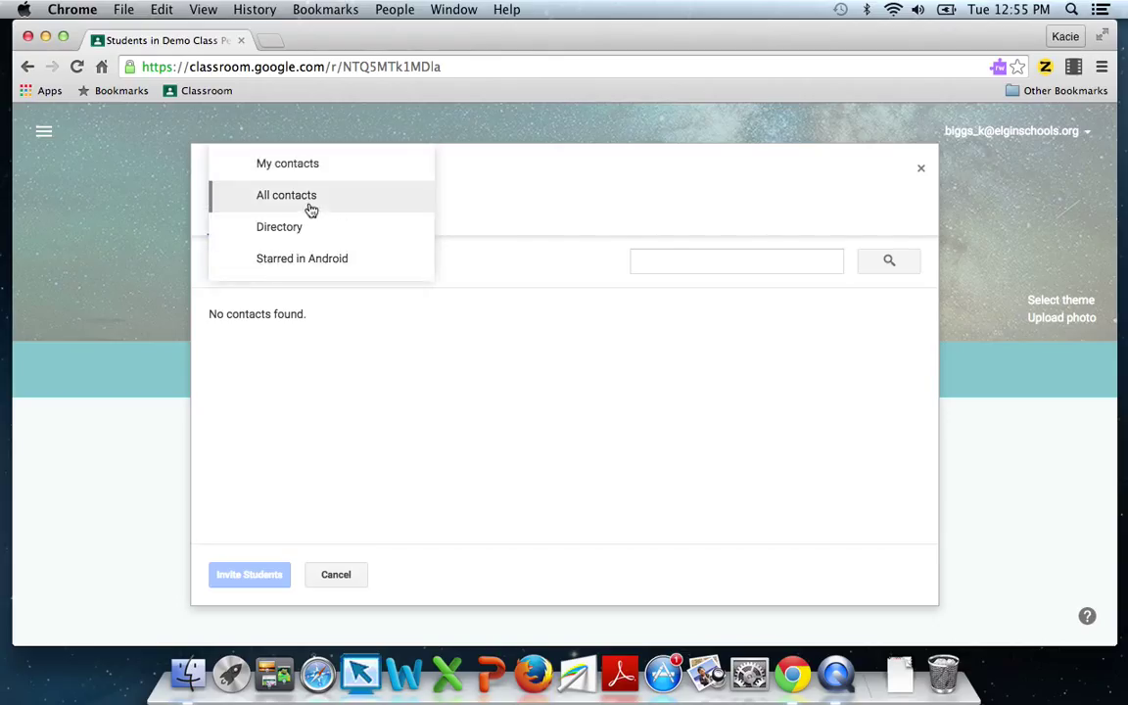
click(477, 269)
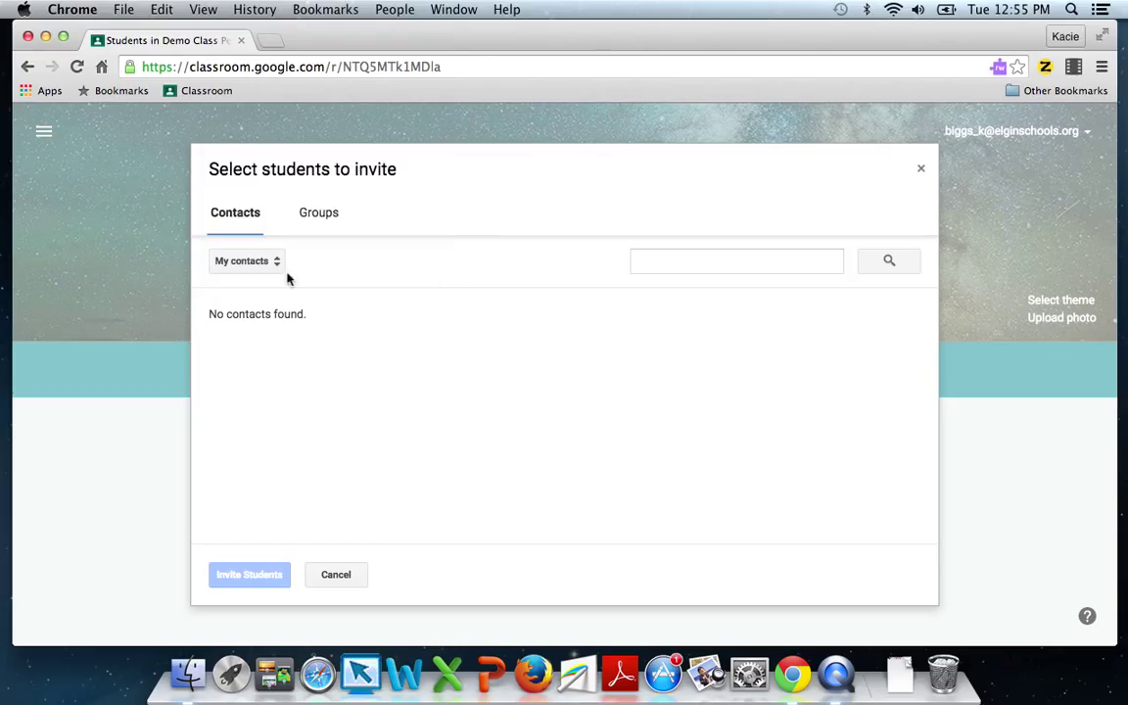
click(338, 217)
click(245, 213)
click(781, 260)
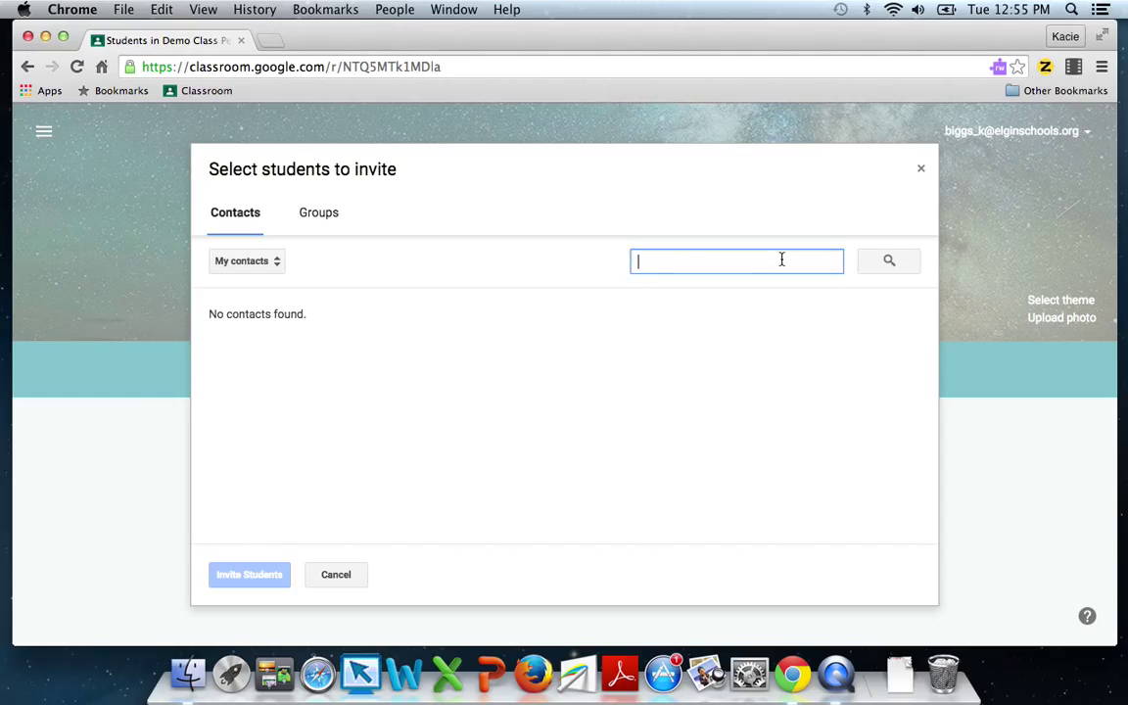
click(354, 578)
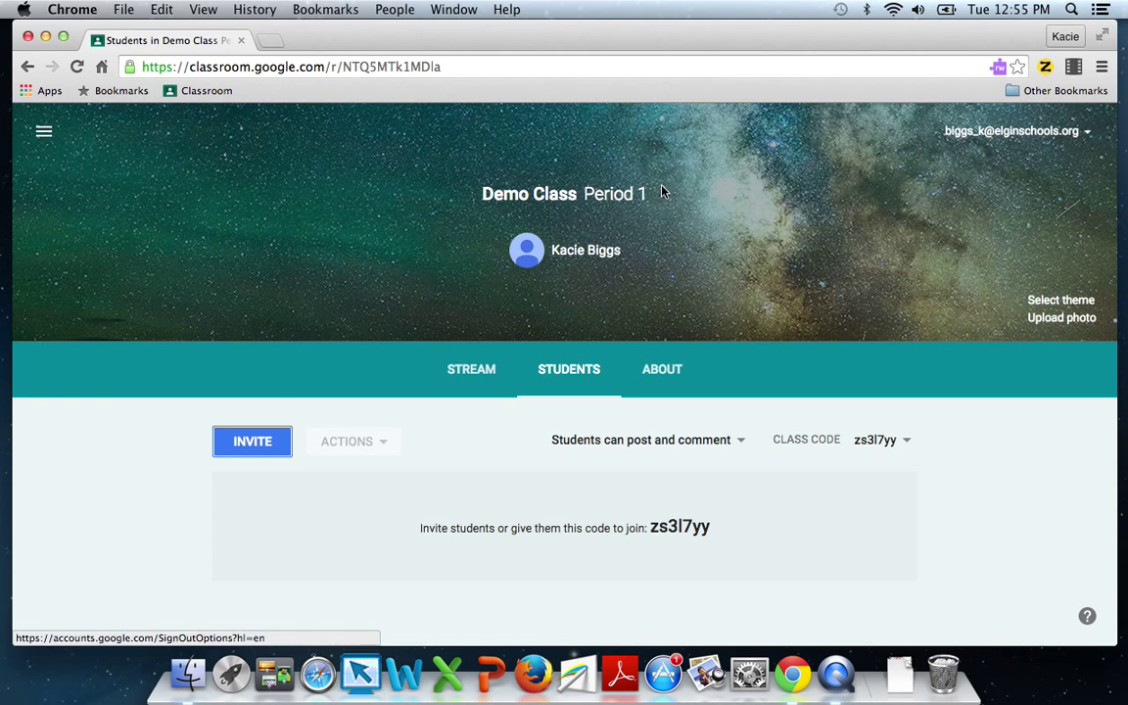
- Return to the Classroom home page through the navigation menu
click(43, 131)
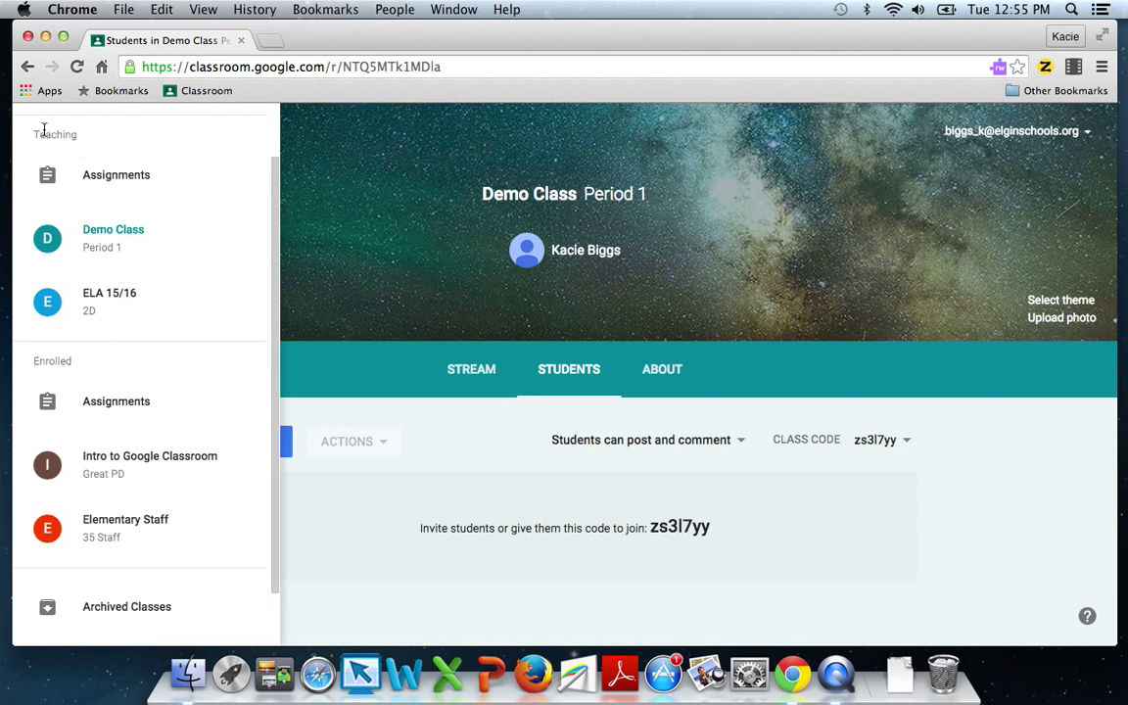
drag(275, 202, 266, 114)
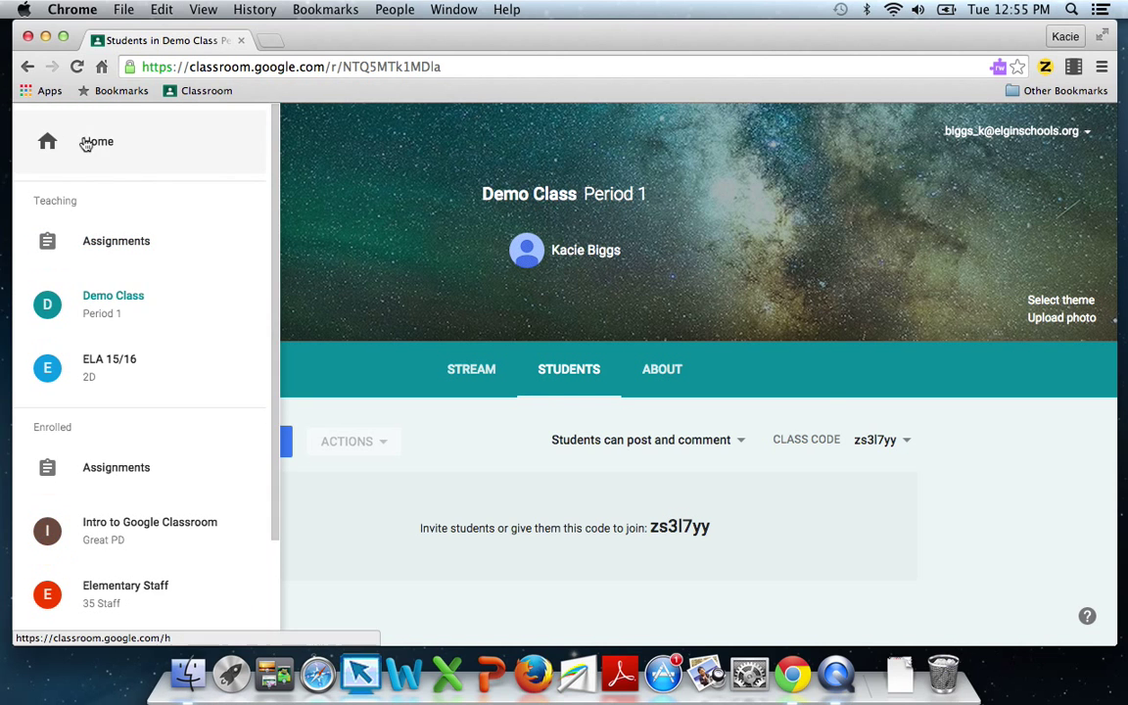
click(90, 143)
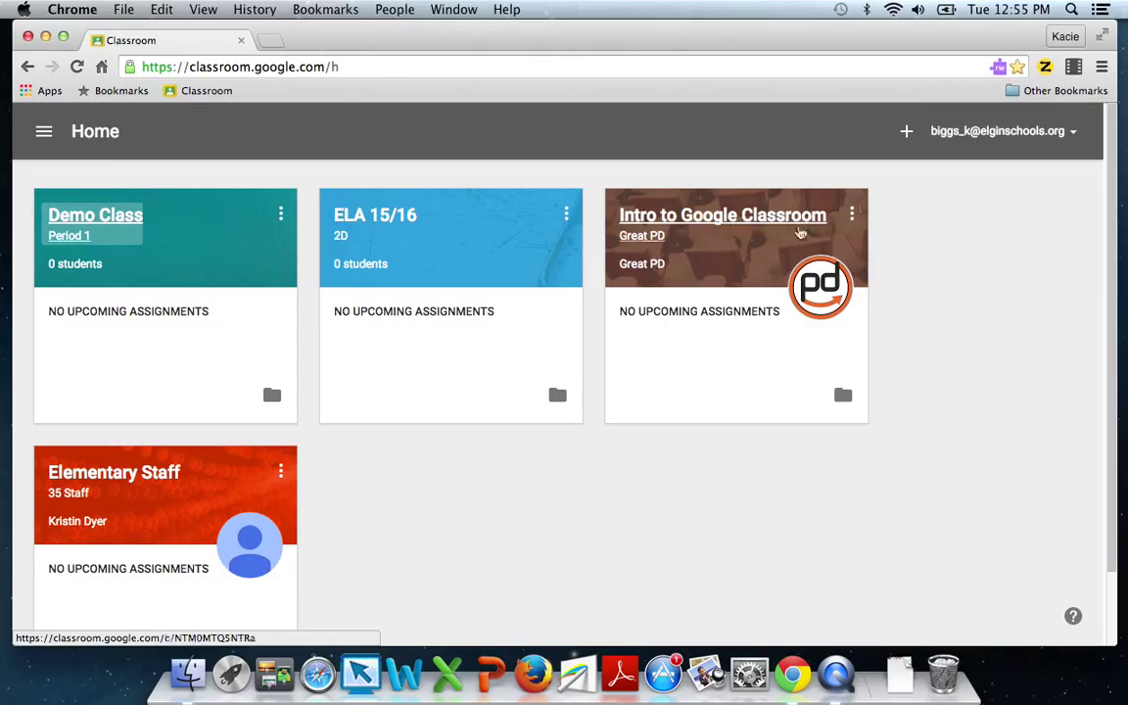
- Open the join-class prompt, then cancel it without entering a class code
click(906, 137)
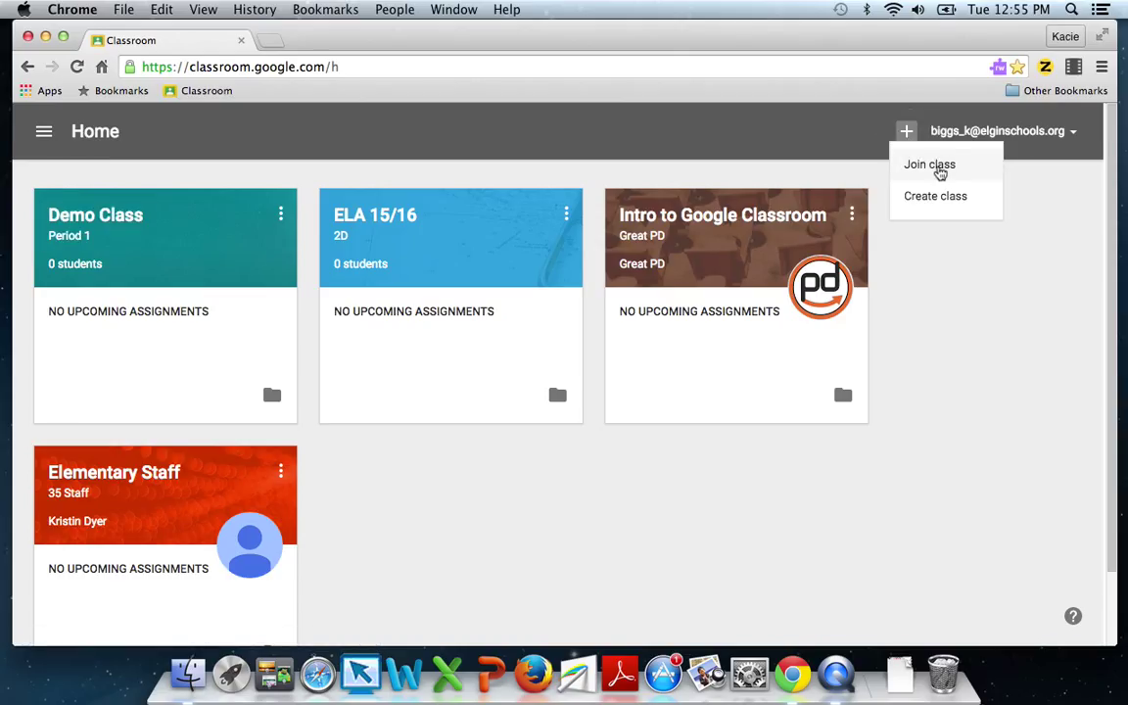
click(938, 166)
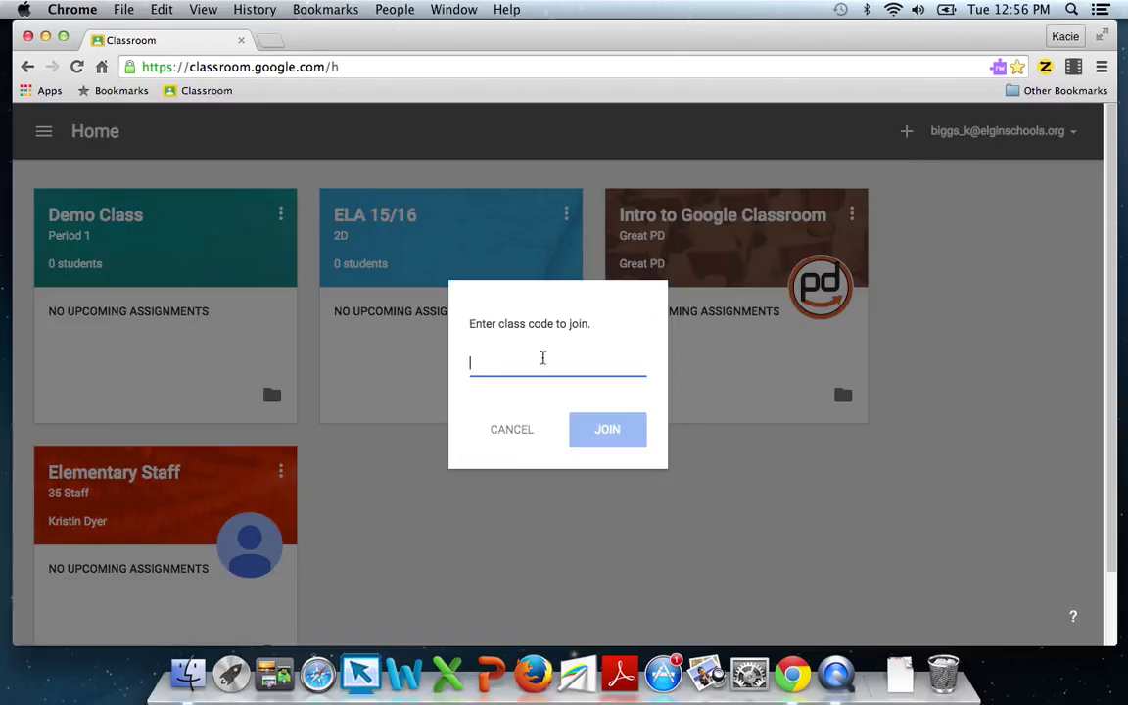
text(Ent)
text(er your clas)
text(s code!)
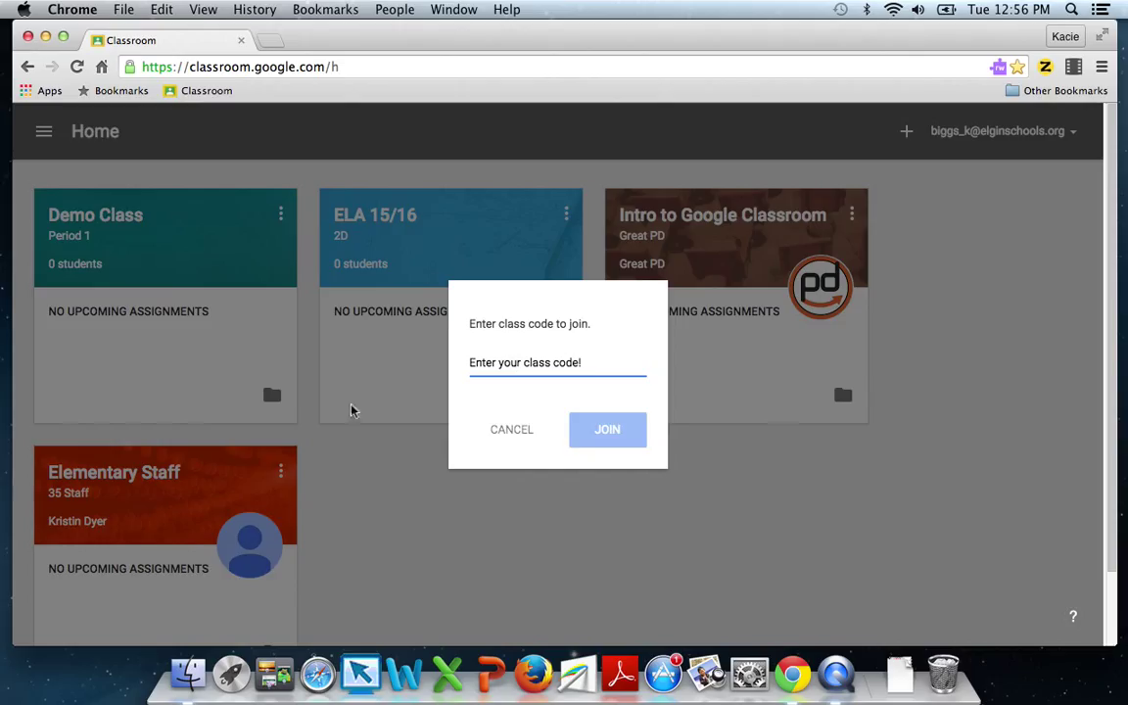
click(515, 428)
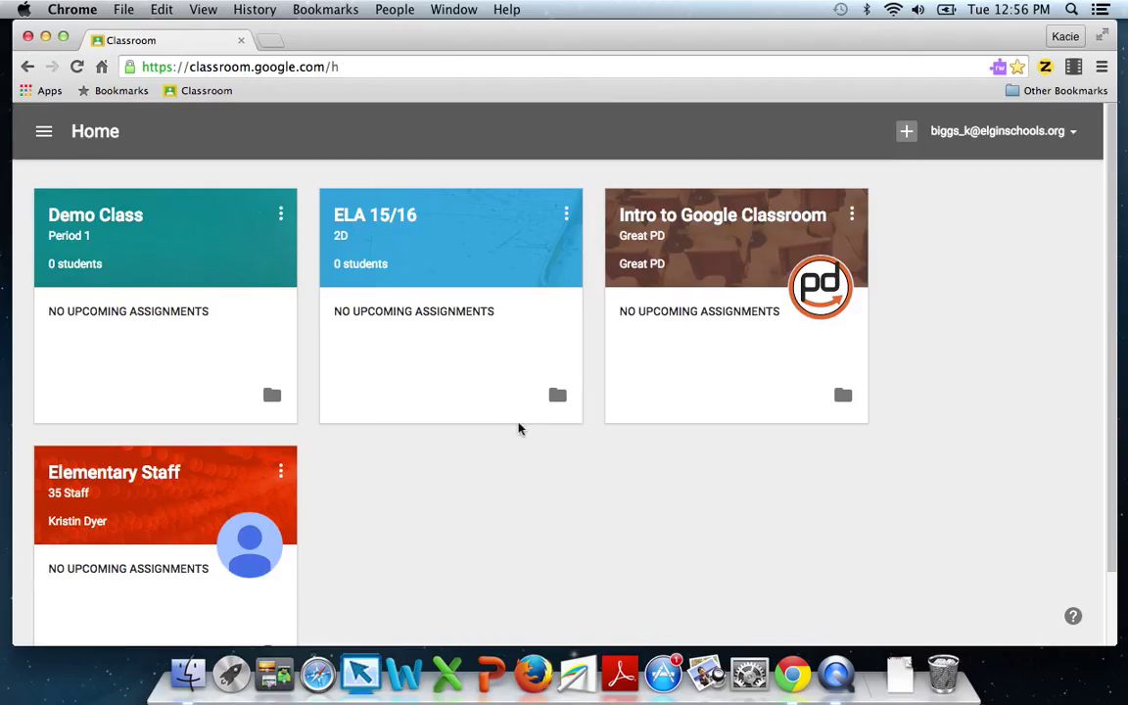
- Open Demo Class, view its Students roster, then its About page
click(94, 225)
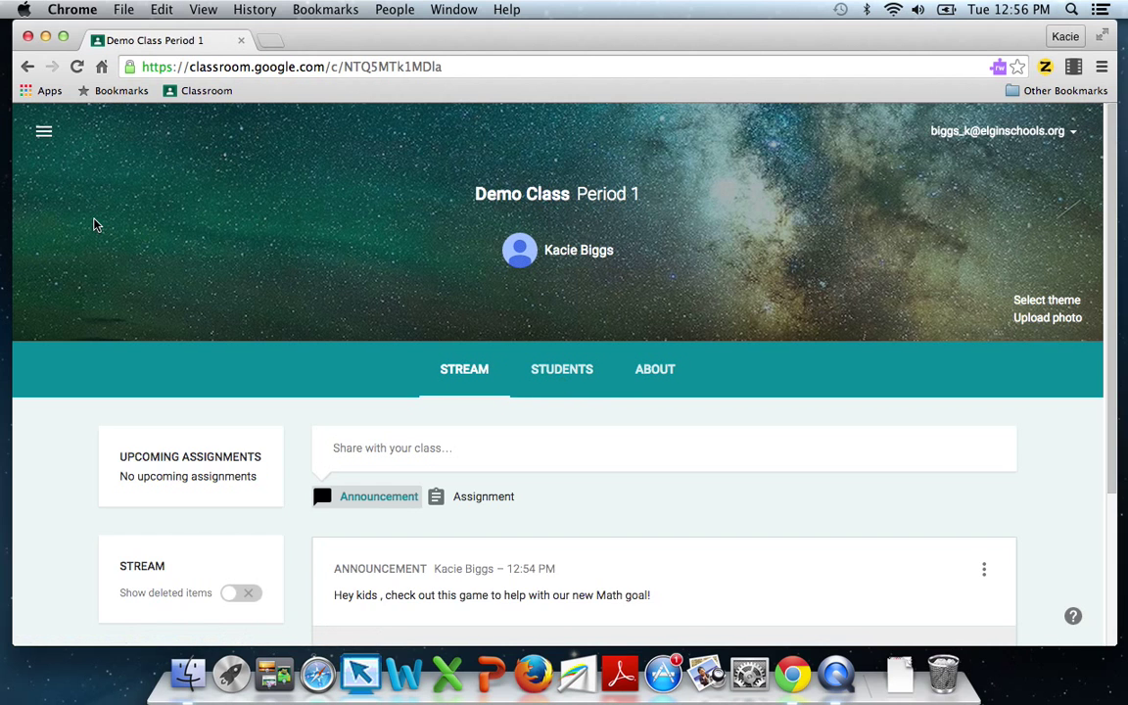
drag(1109, 138, 1110, 277)
click(549, 191)
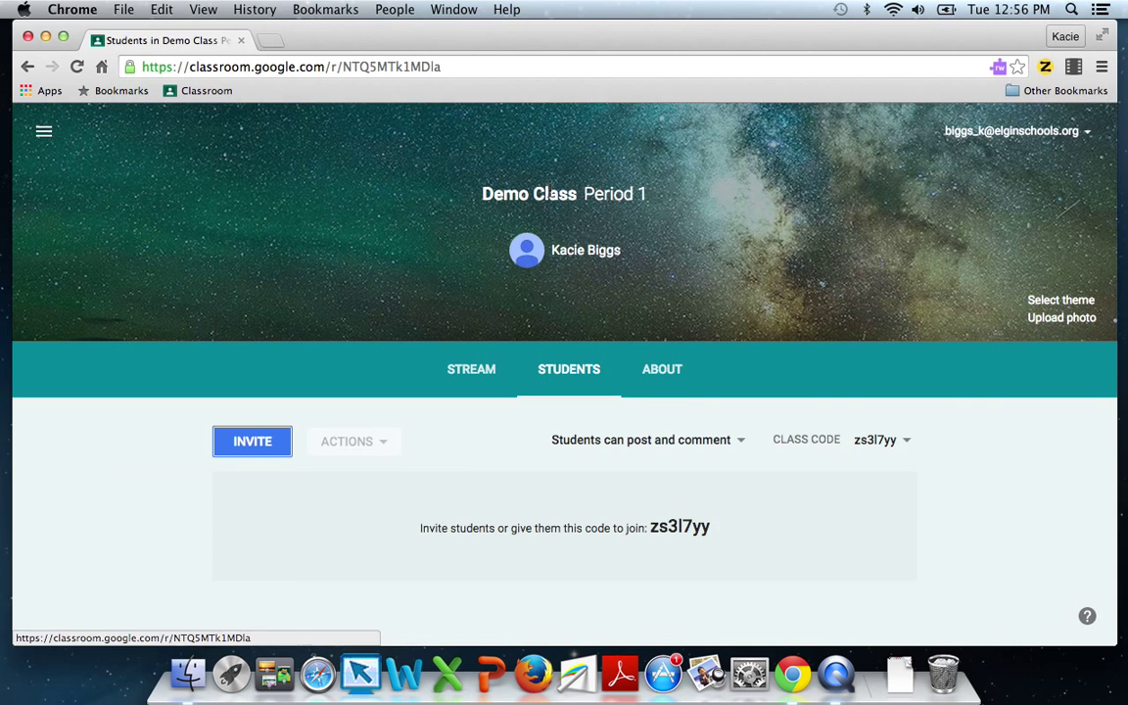
click(674, 373)
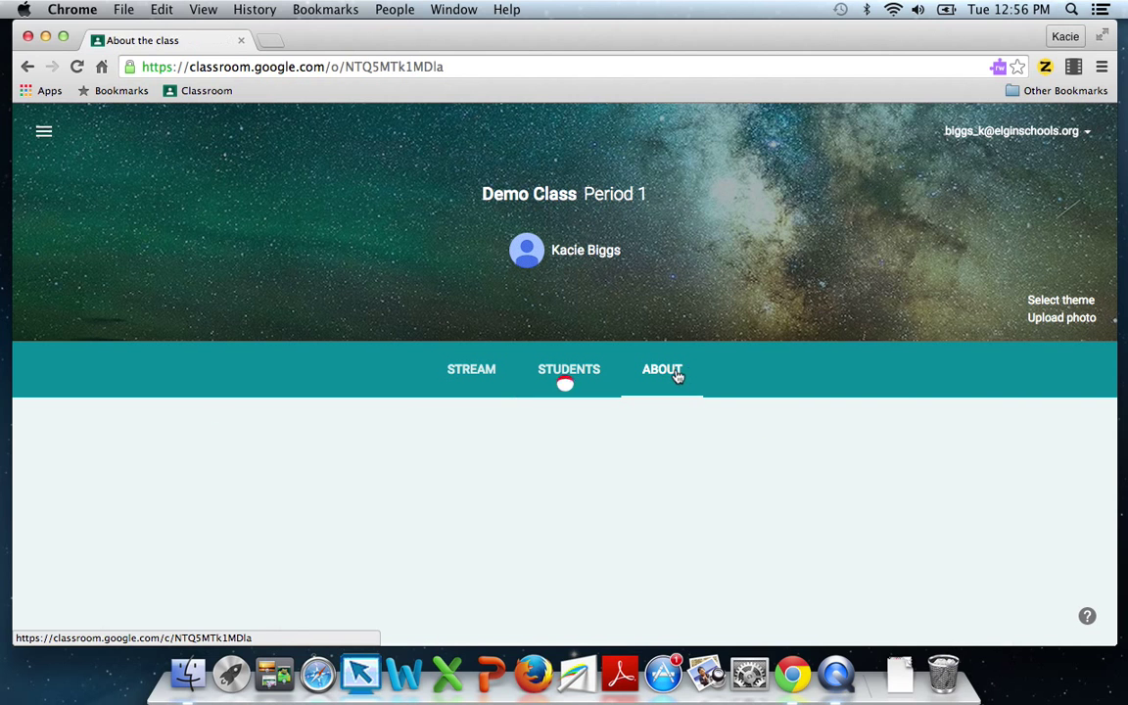
scroll(599, 289, down, 5)
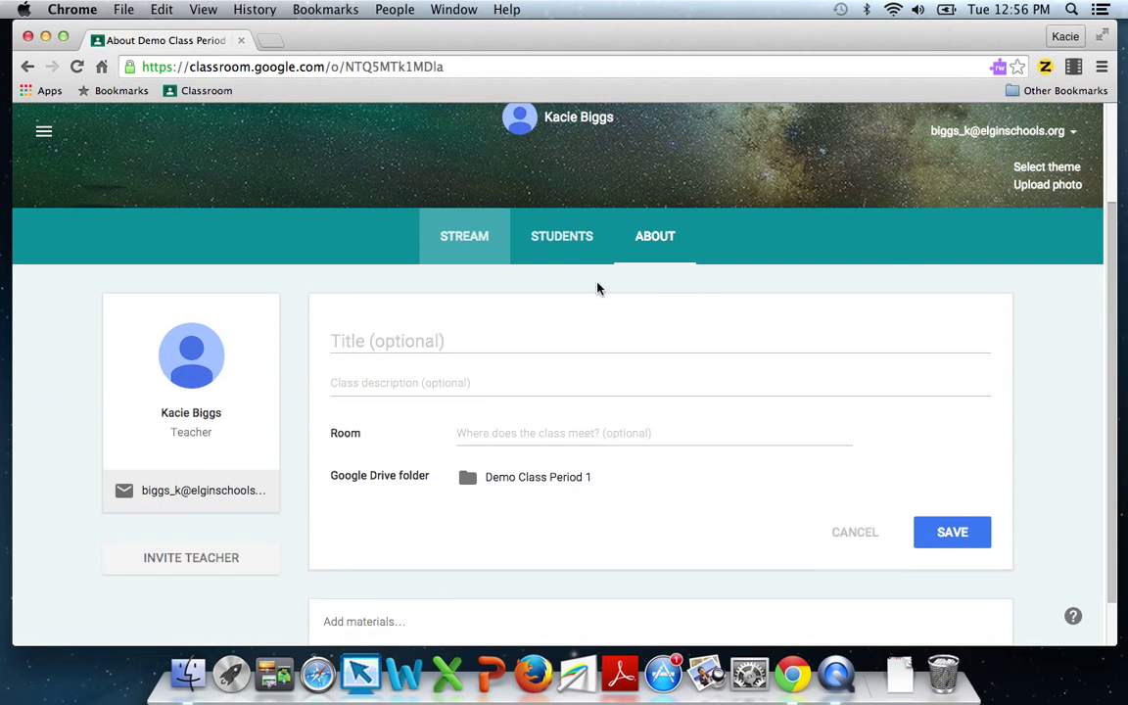
- Flip back to Students, return to About, and start inviting a co-teacher
click(594, 241)
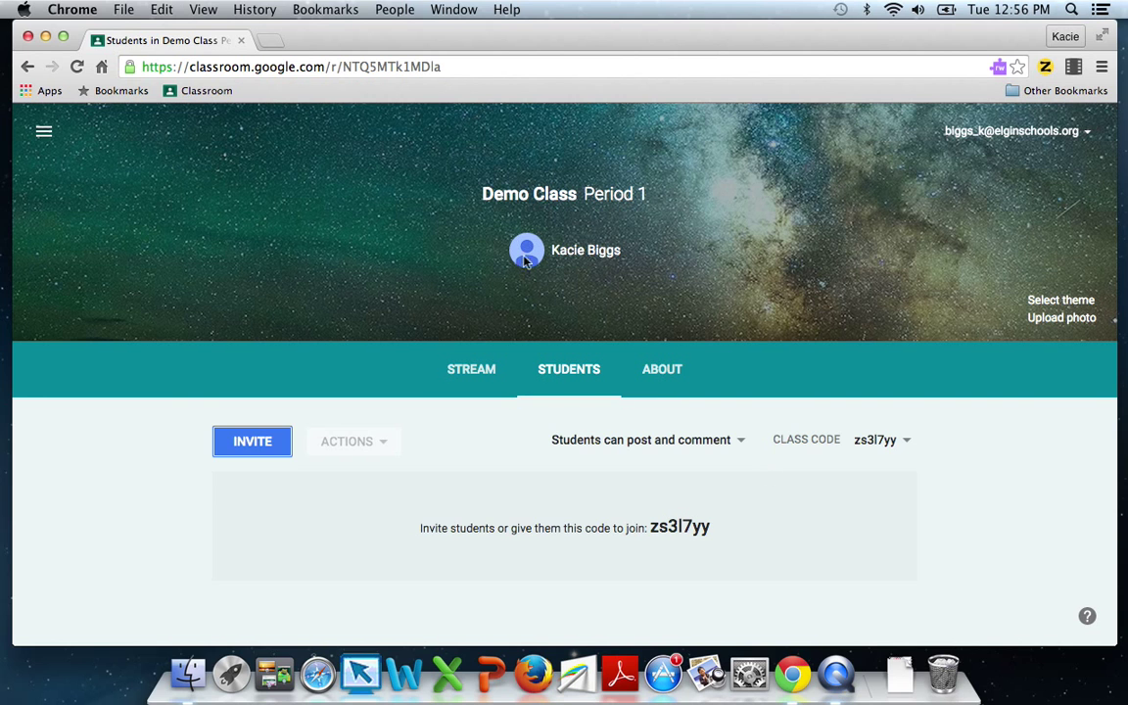
click(665, 373)
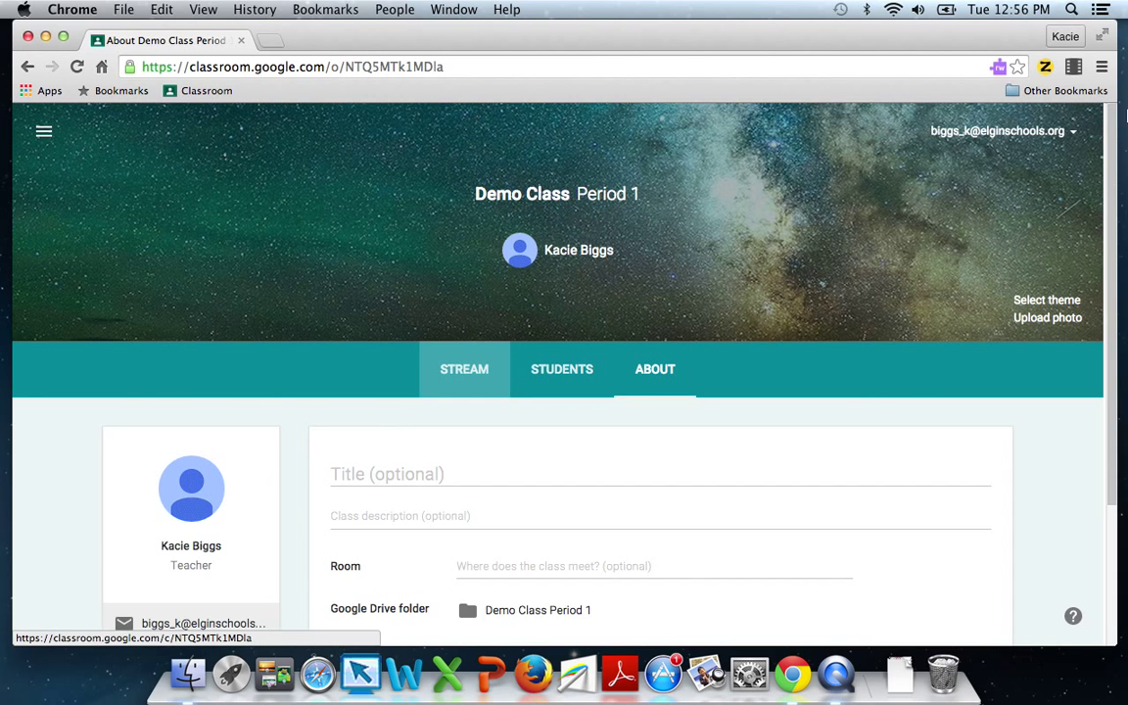
drag(1113, 226, 1104, 365)
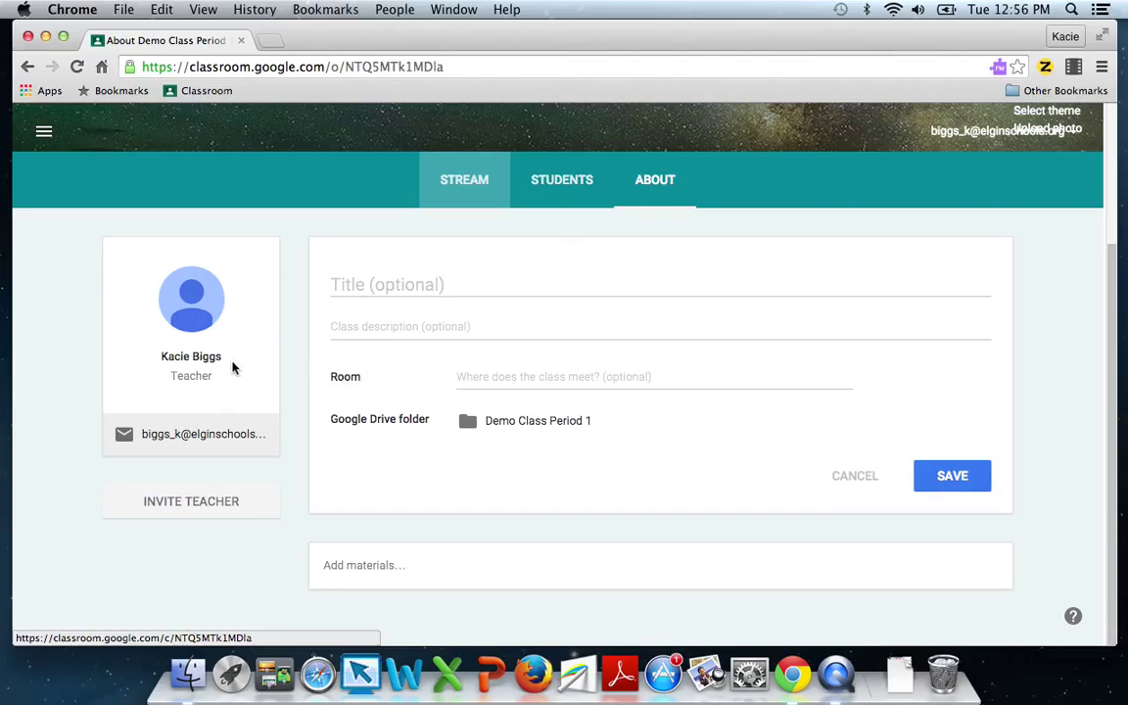
click(209, 511)
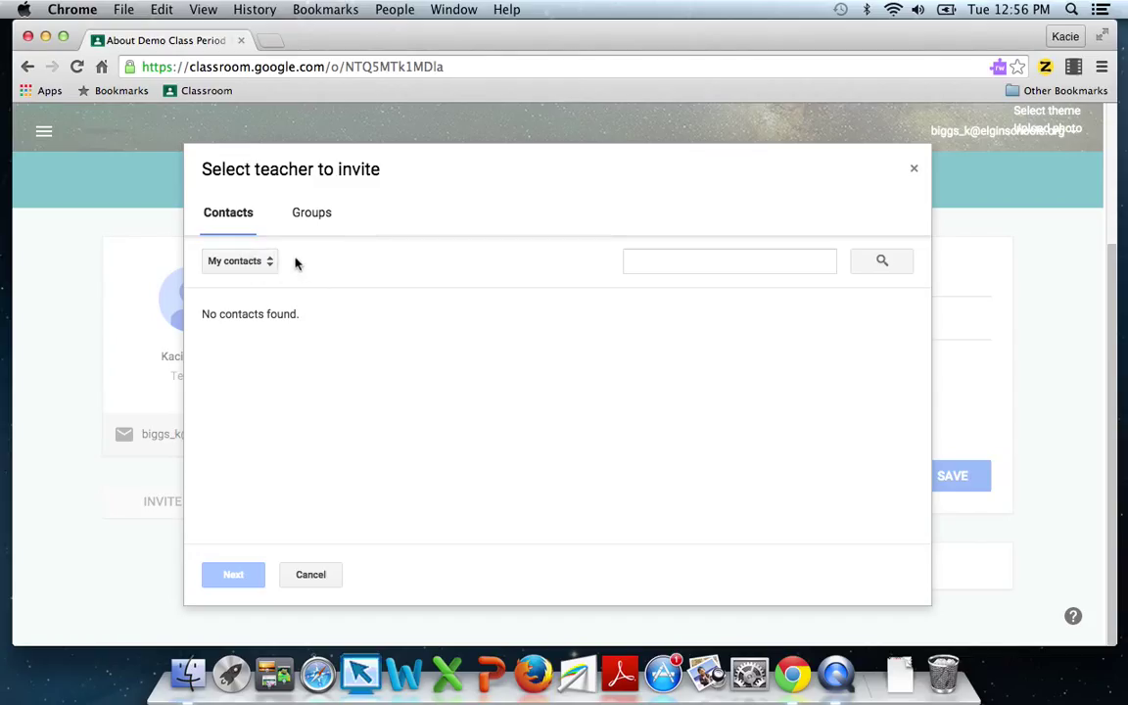
click(915, 173)
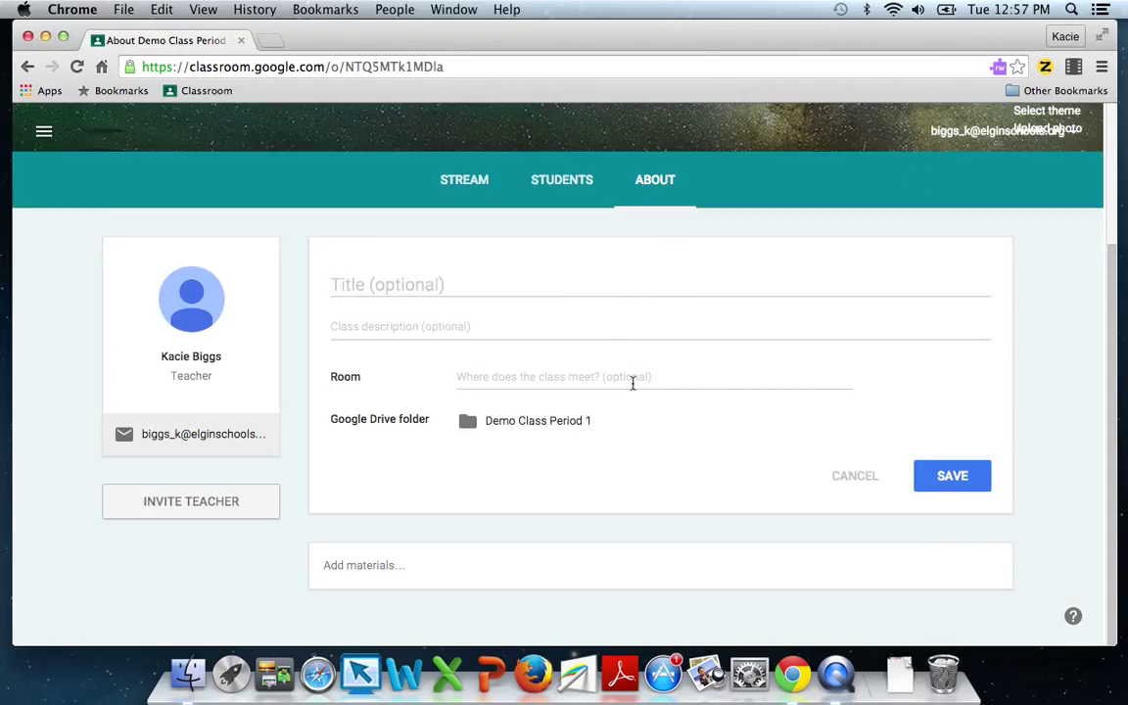
- Title the class details 'Welcome Packet/Information' with description 'I'm so excited for this year!'
click(561, 282)
text(Wel)
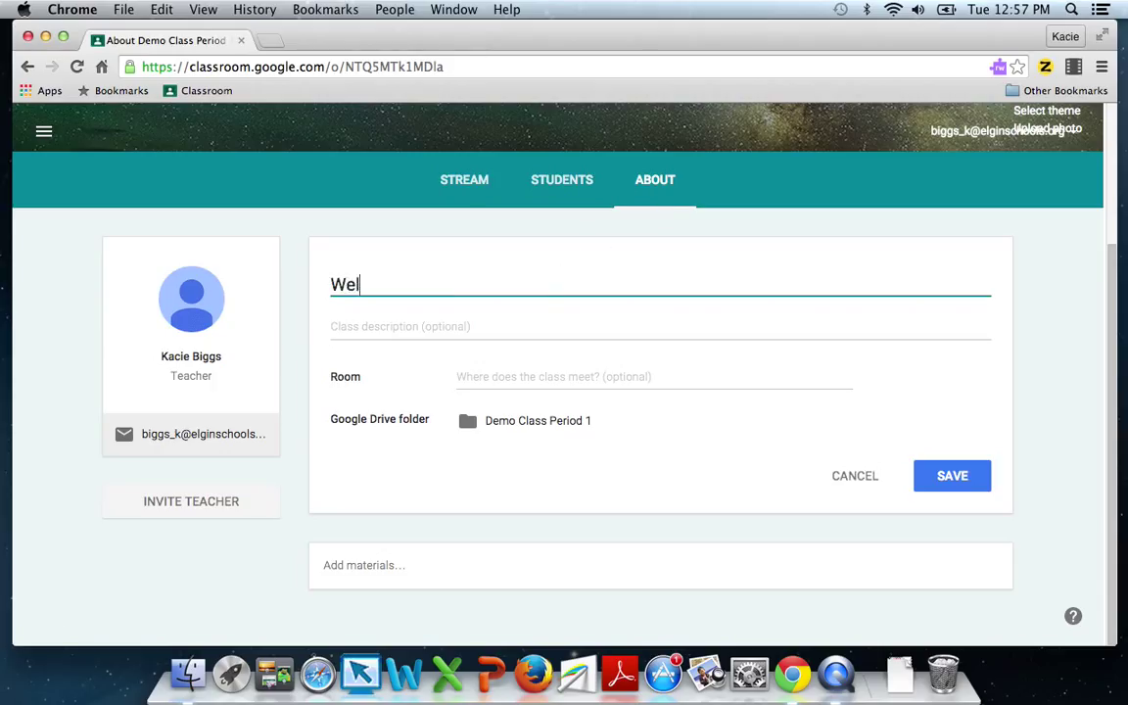
text(come Packer)
key(BackSpace)
text(t)
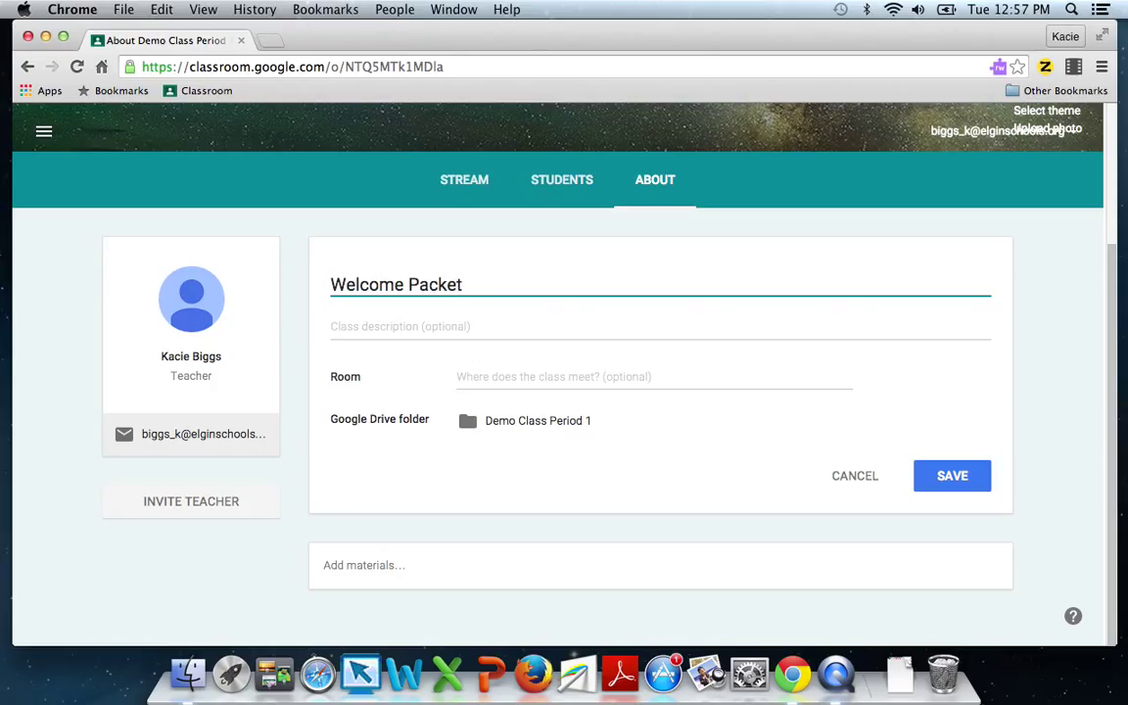
text(/Informatio)
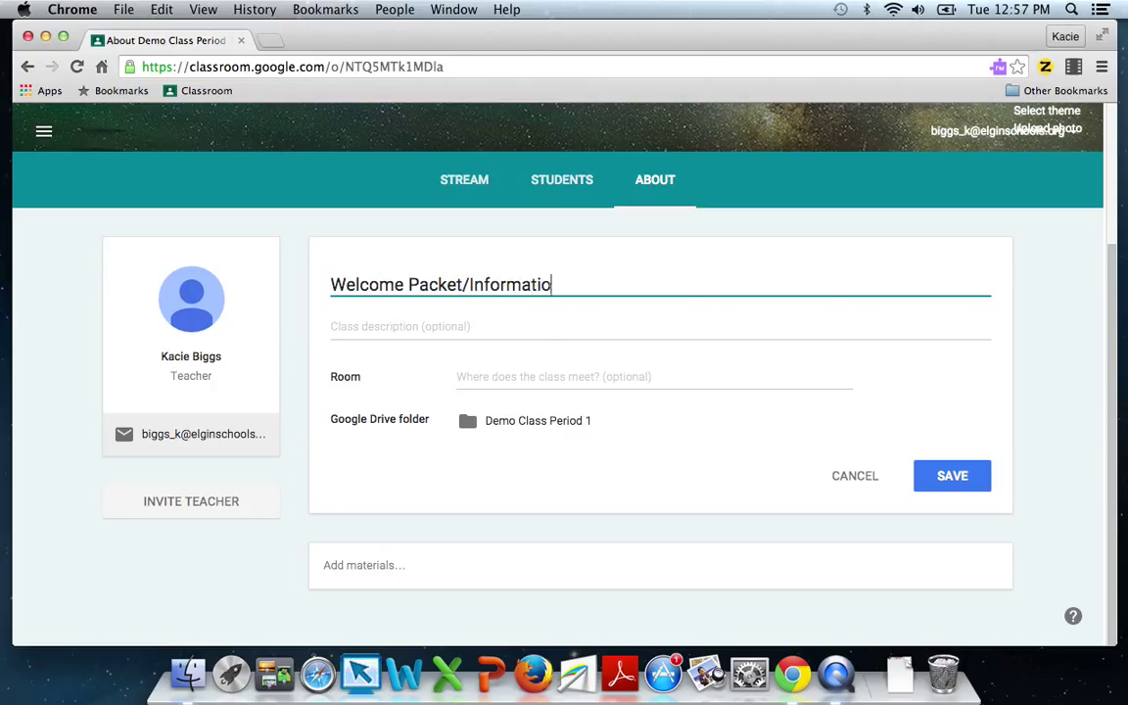
text(n)
click(541, 323)
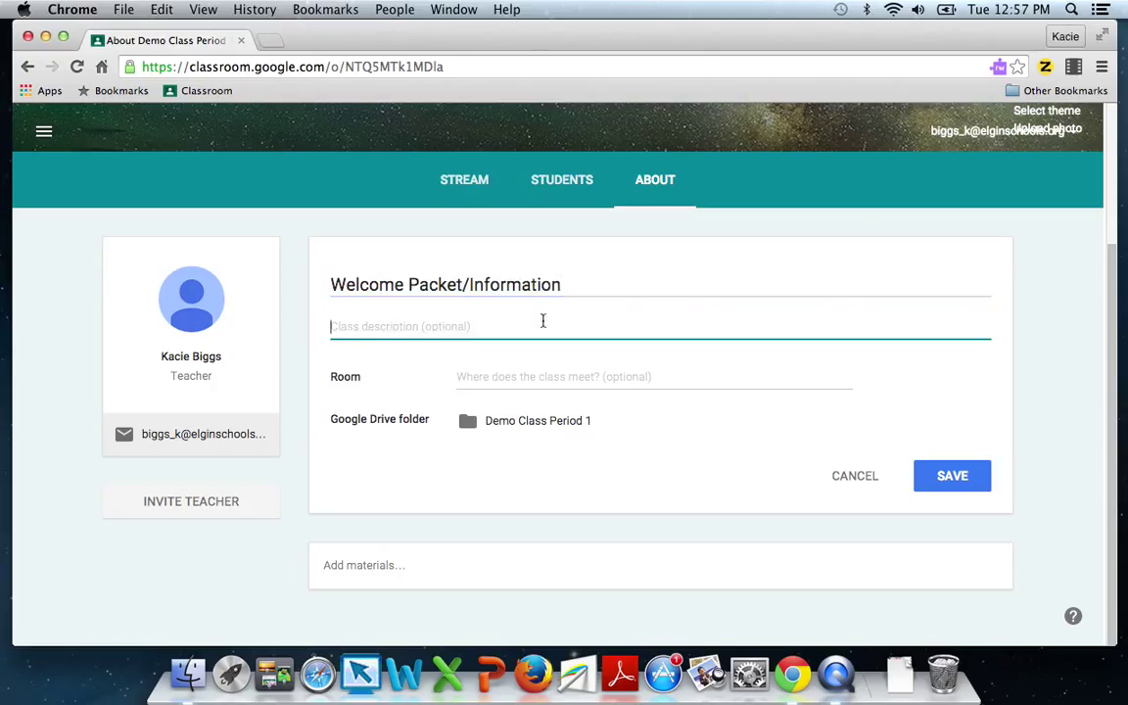
text(I')
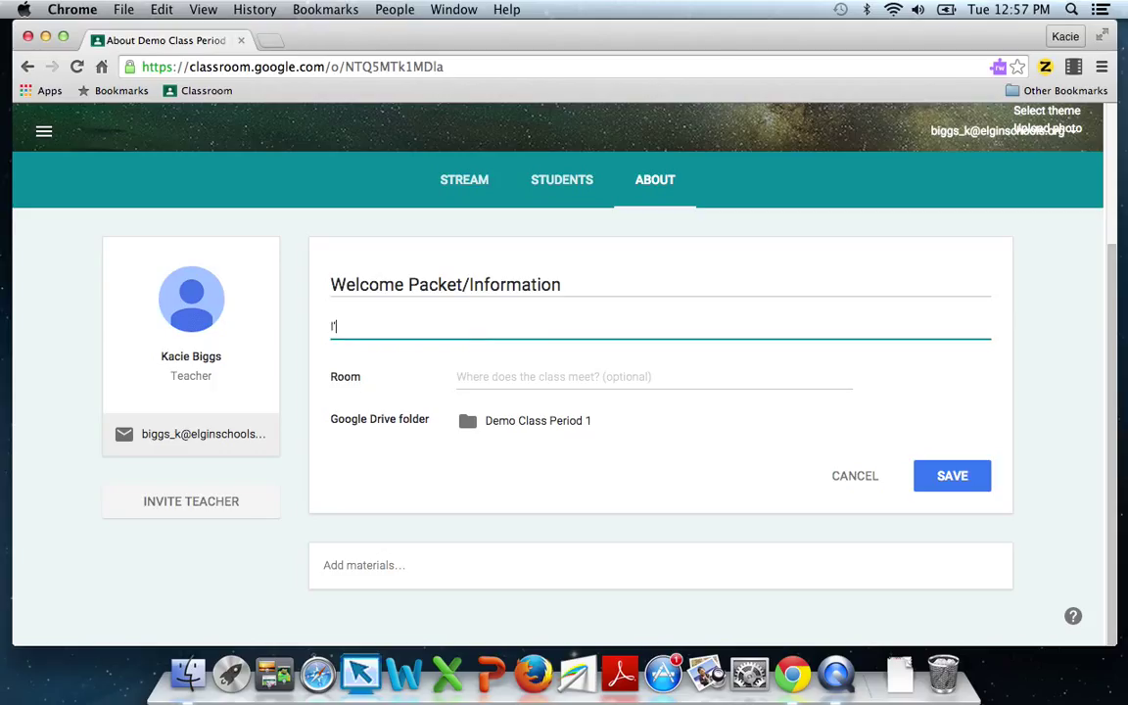
text(m so ex)
text(ci)
text(ted for t)
text(his year!)
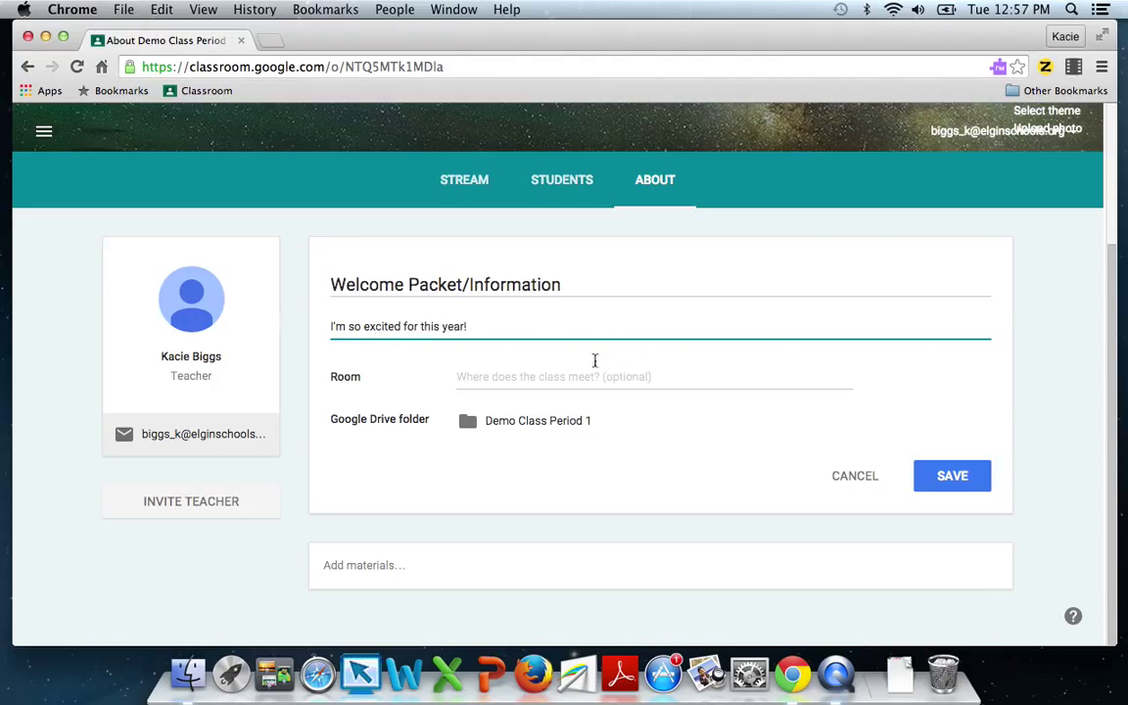
- Save the About details and start a new materials entry
click(565, 386)
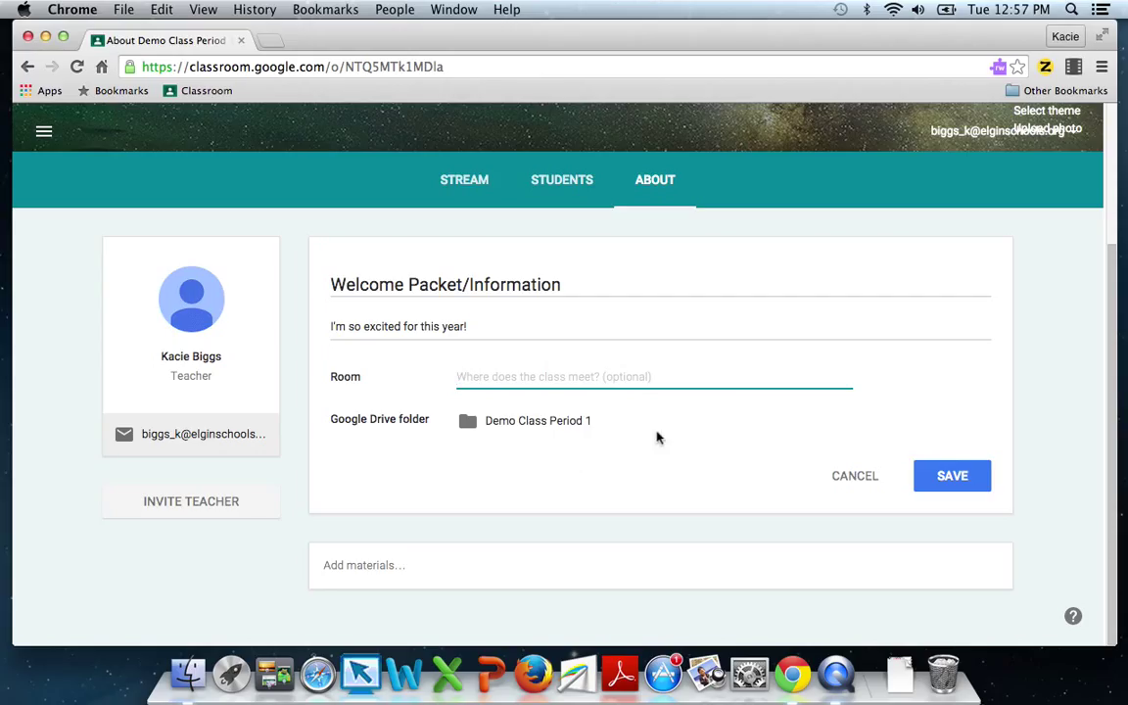
click(945, 478)
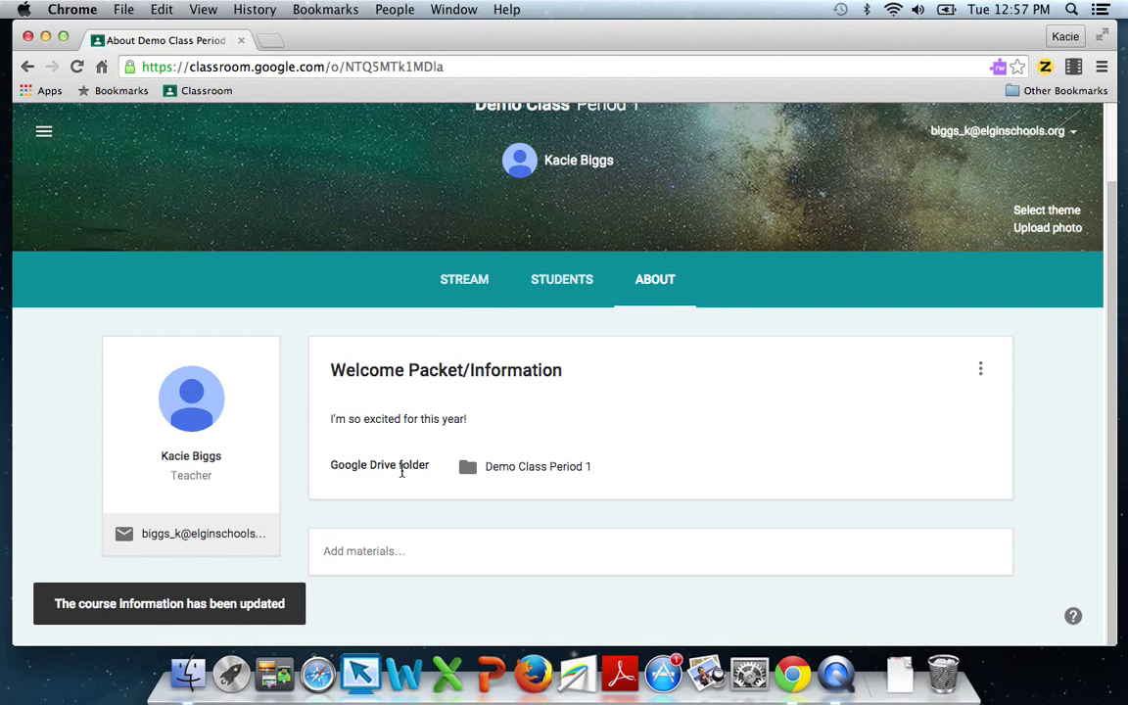
click(380, 562)
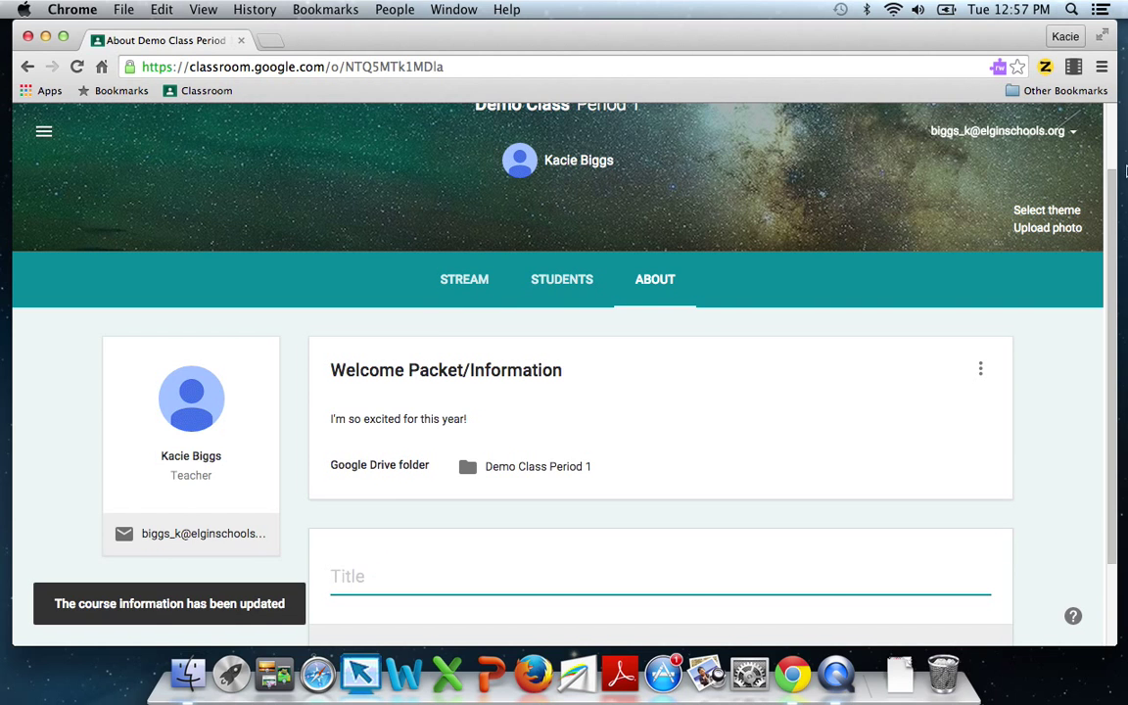
drag(1112, 200, 1087, 427)
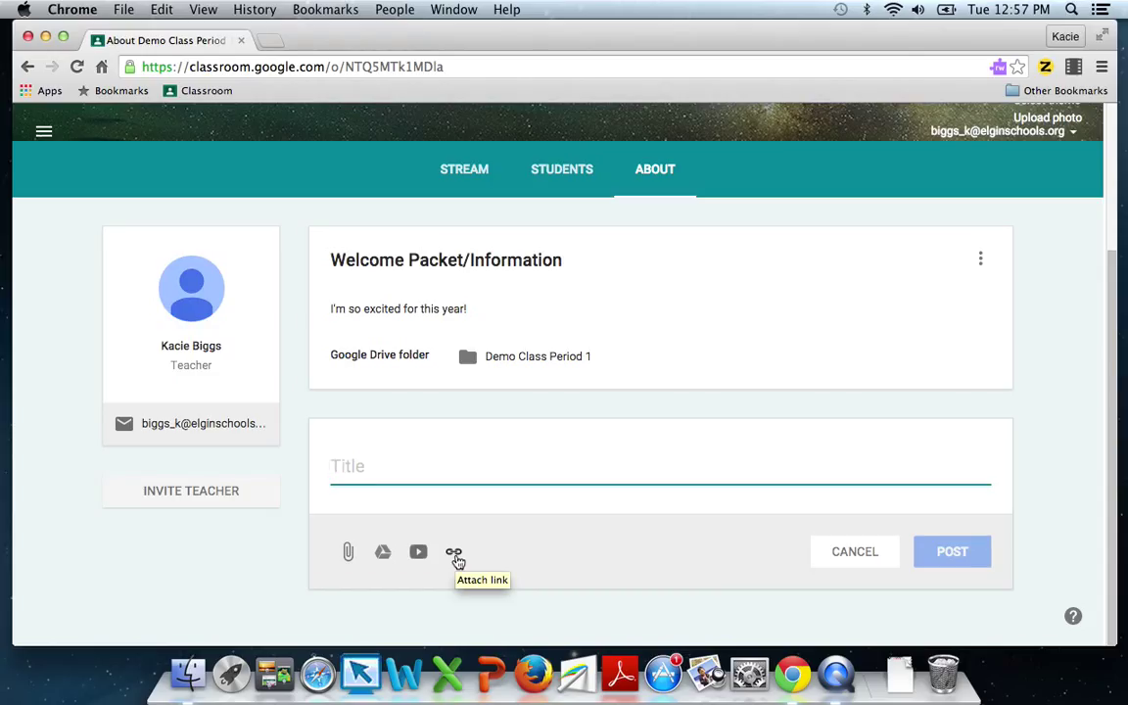
click(455, 554)
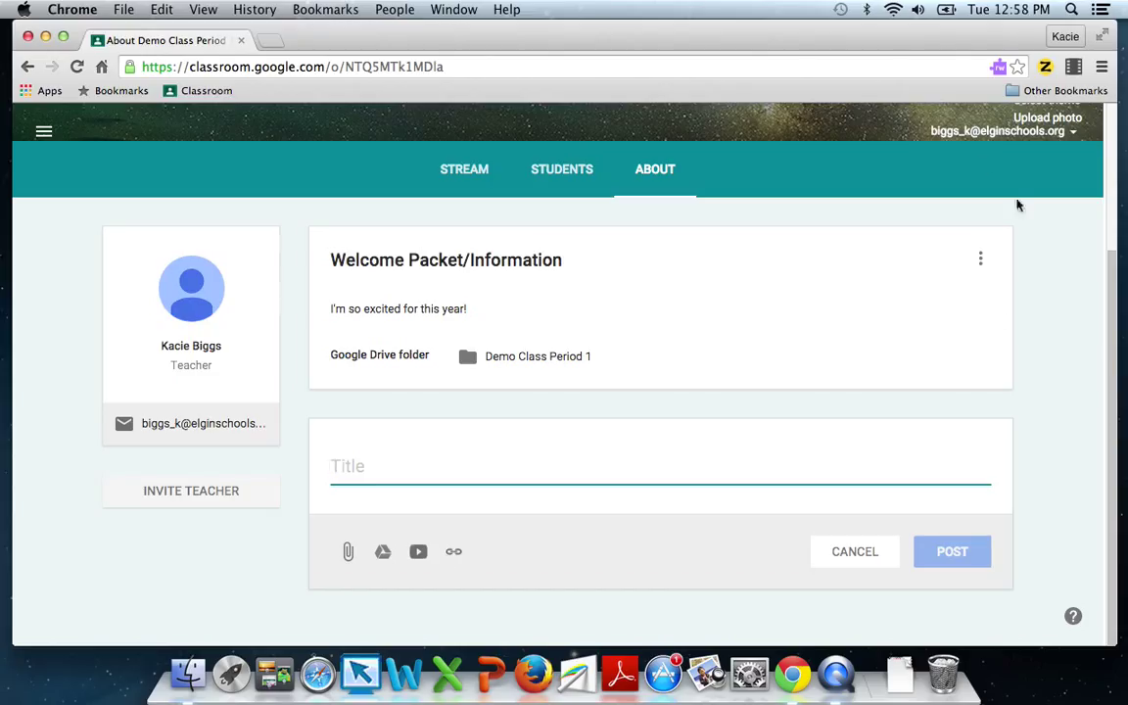
drag(1107, 281, 1107, 98)
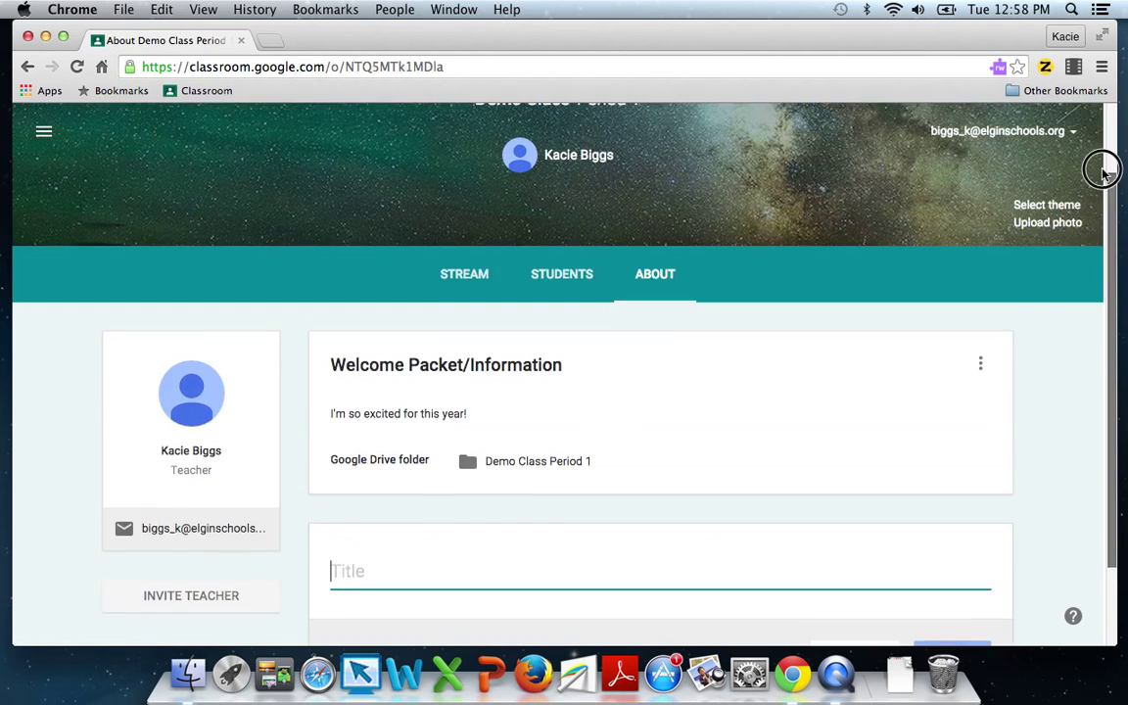
- Go to Home from the navigation drawer to see all four class cards
click(44, 130)
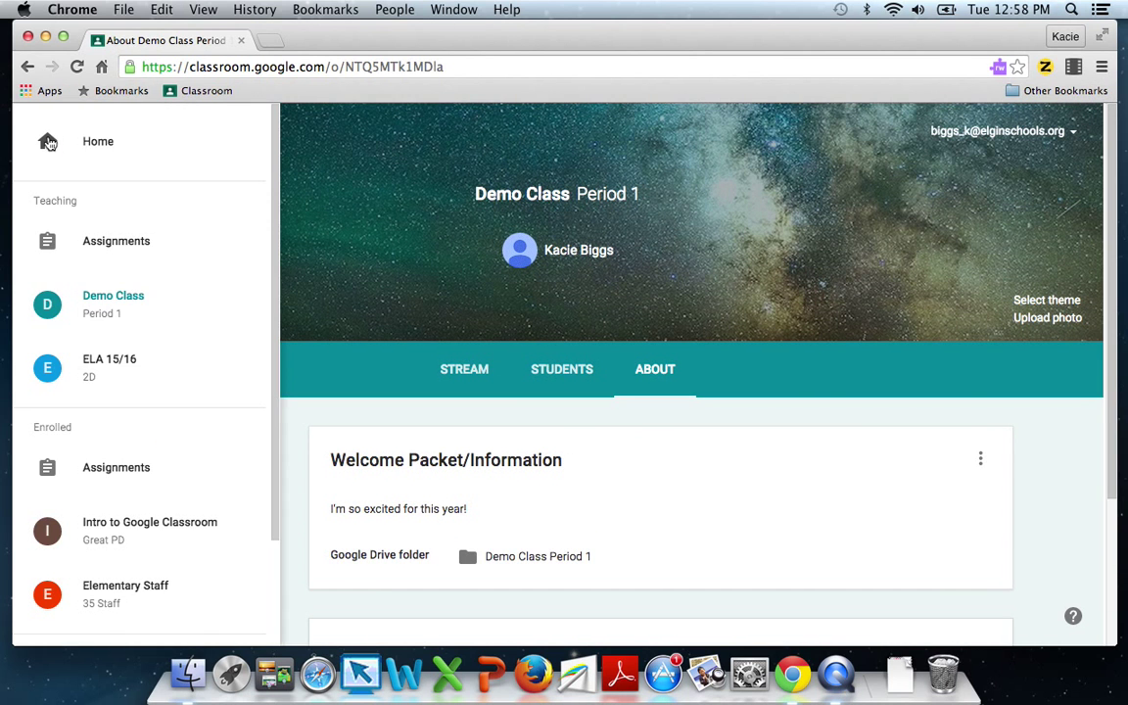
click(125, 151)
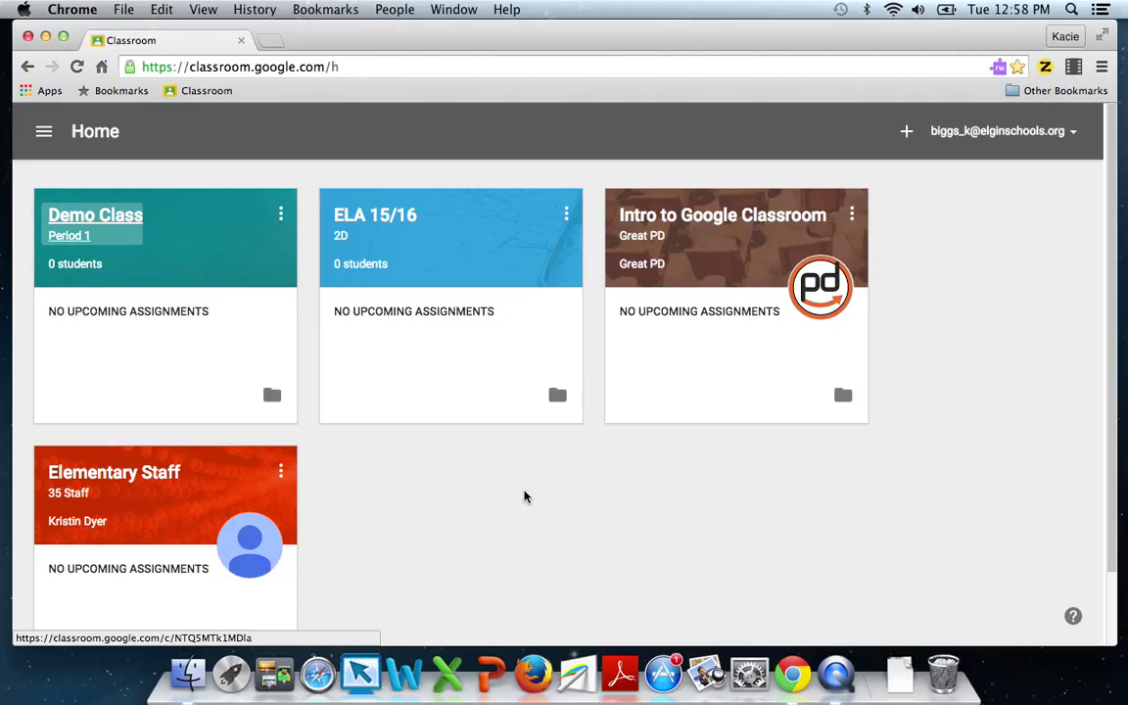